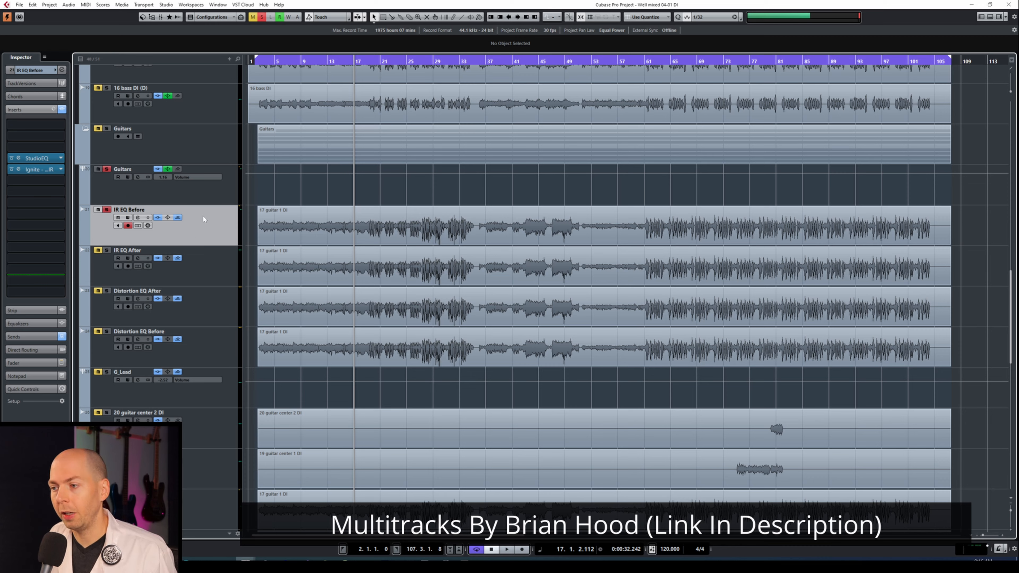
- Duplicate the IR EQ Before track and select the copy
right_click(214, 226)
left_click(202, 230)
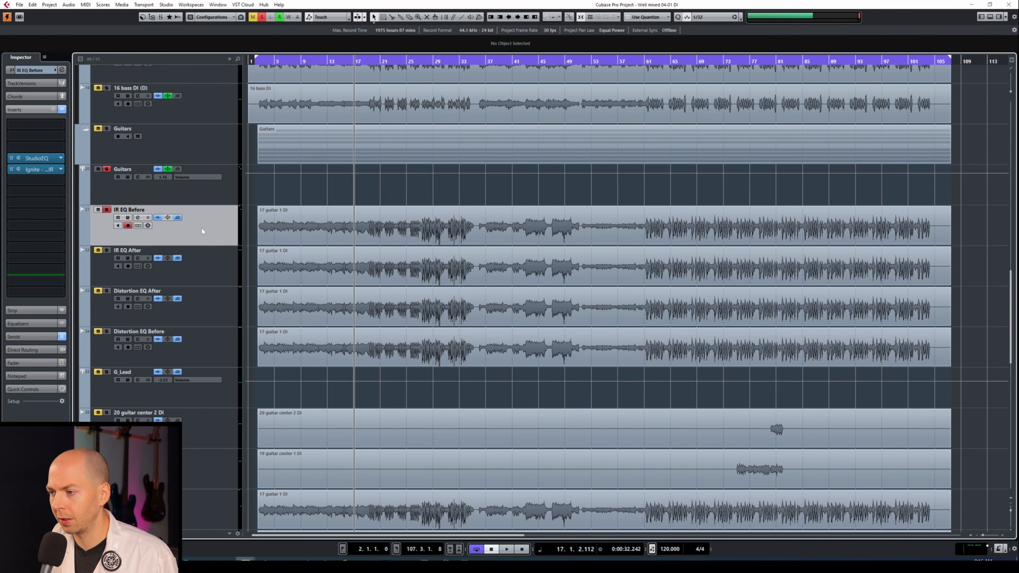
key("shift+ctrl+d")
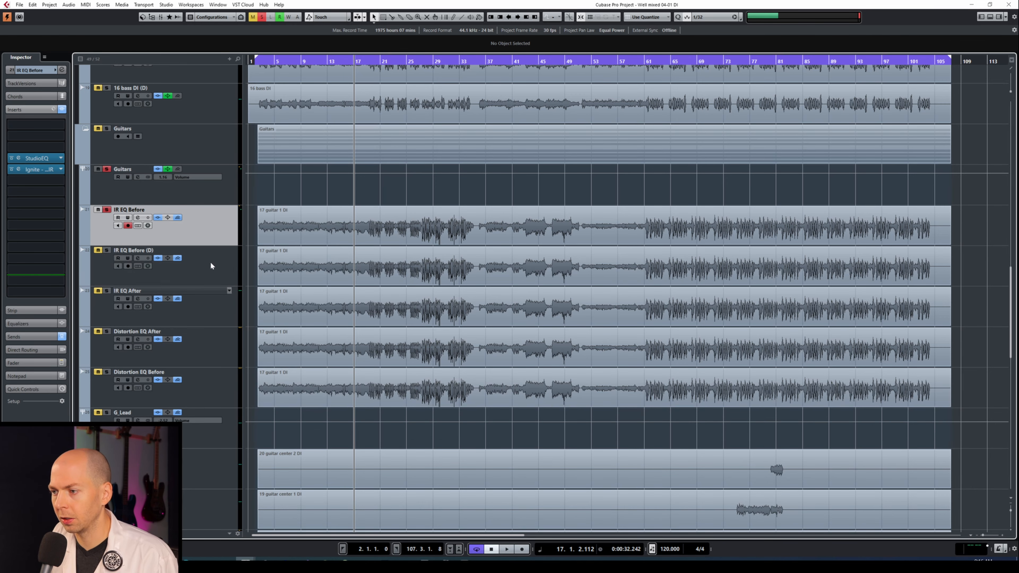
left_click(211, 250)
key("Up")
key("Down")
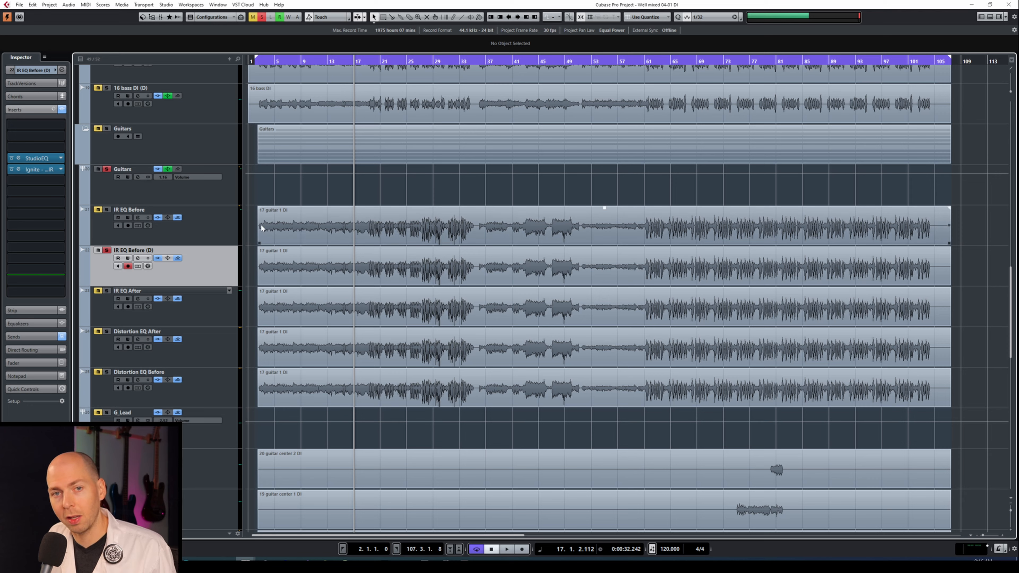
- Select the IR EQ Before track with its duplicate and audition both together from about bar 11
key("shift+Up")
left_click(321, 61)
key("space")
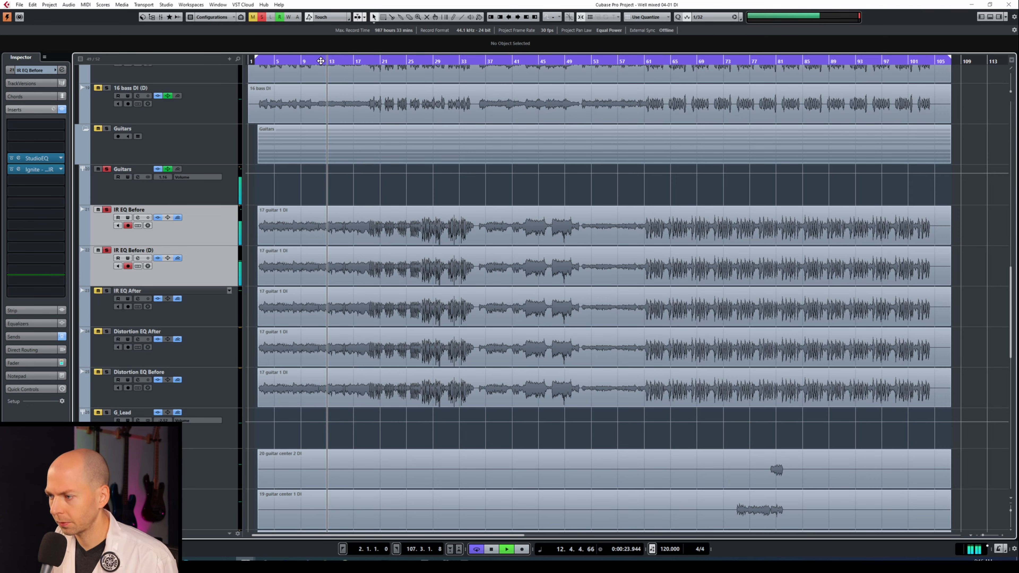
key("space")
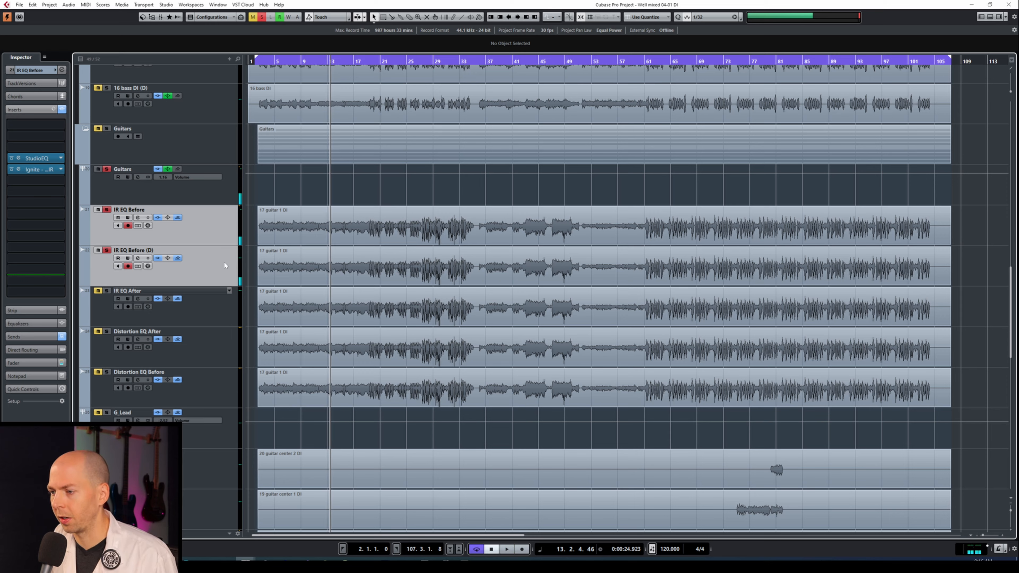
- Invert the phase of the duplicated IR EQ Before (D) channel to 180°
left_click(231, 266)
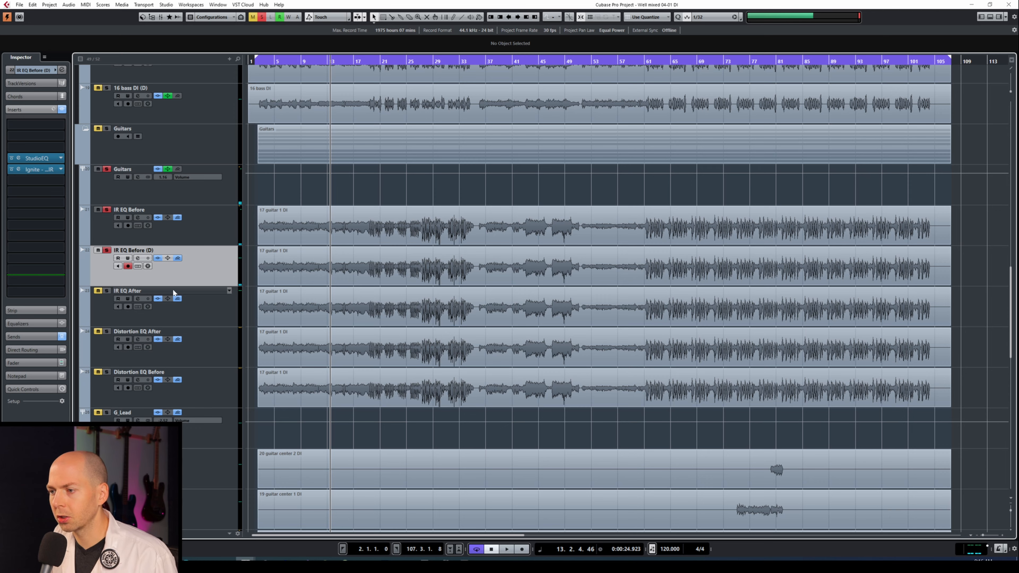
left_click(62, 70)
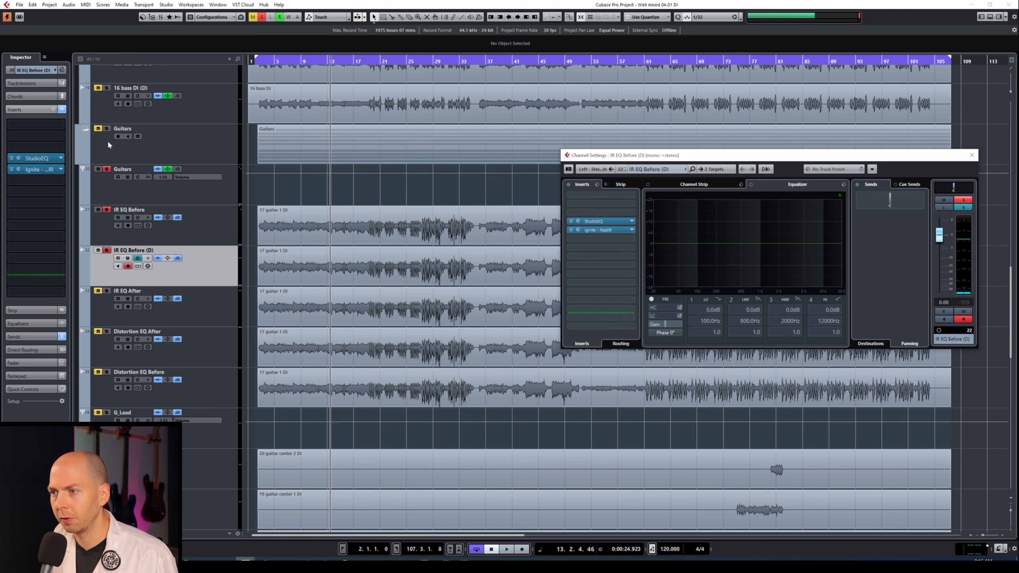
left_click(666, 332)
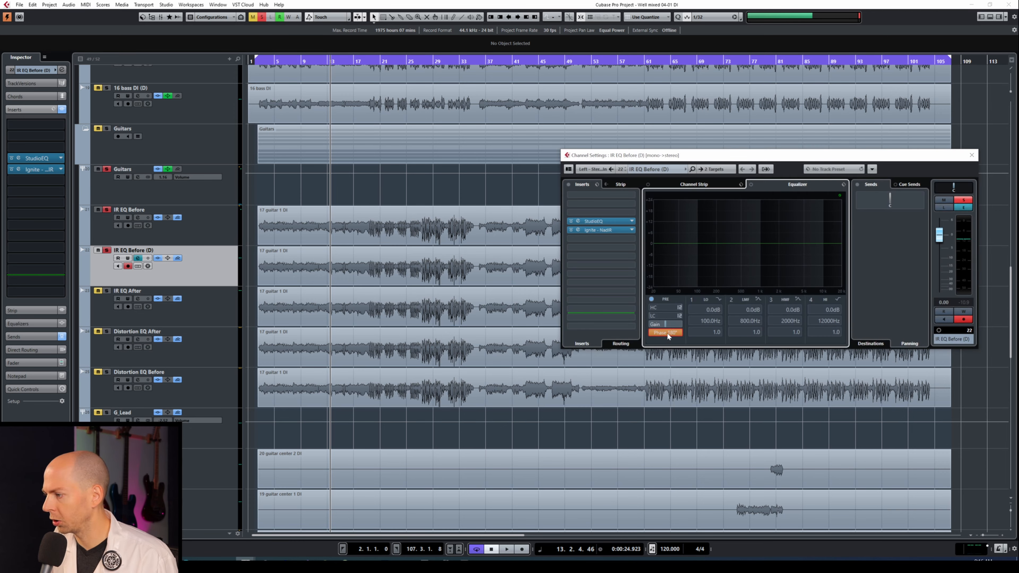
left_click(972, 155)
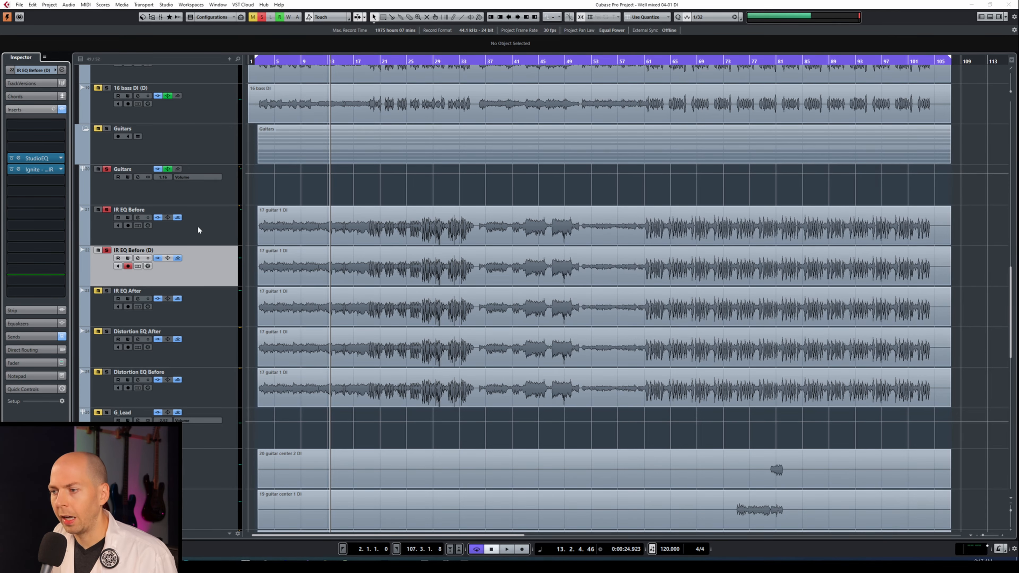
- Play the original IR EQ Before track against its phase-inverted duplicate from about bar 8 as a null test
left_click(298, 65)
left_click(298, 61)
key("space")
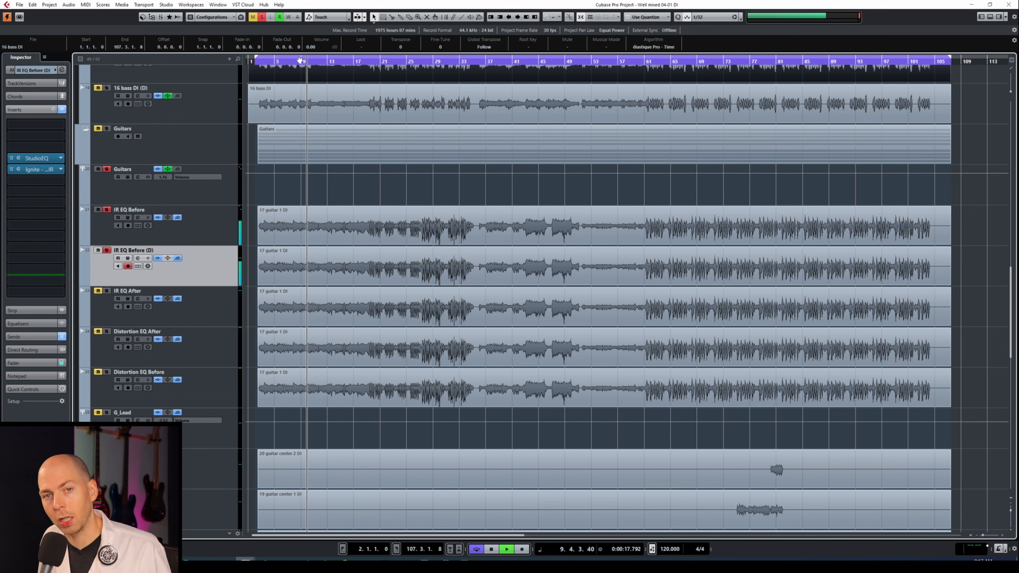
key("space")
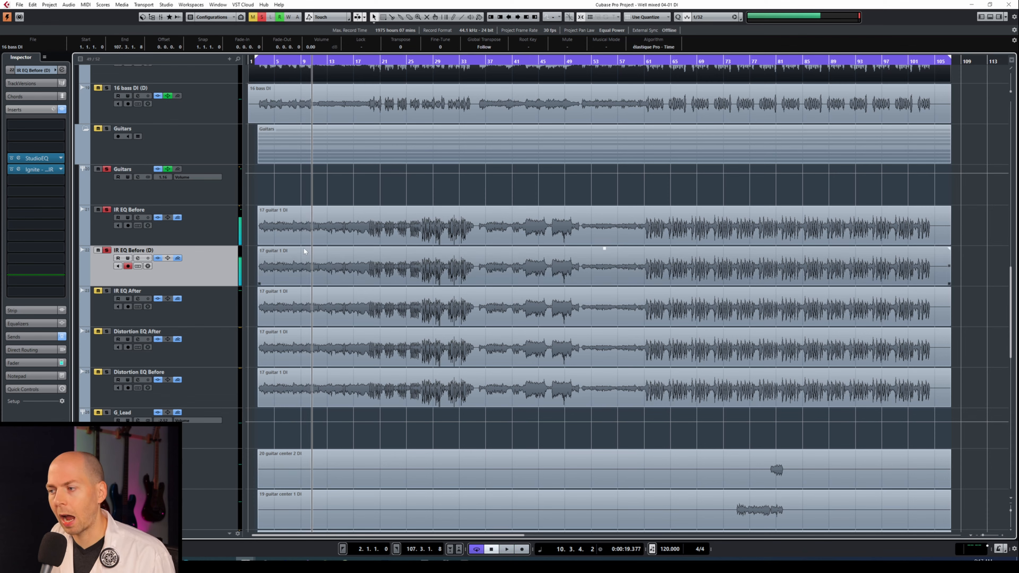
- Remove the duplicate track and inspect the NadIR cabinet settings on the IR EQ Before and IR EQ After tracks
left_click(211, 231, "ctrl")
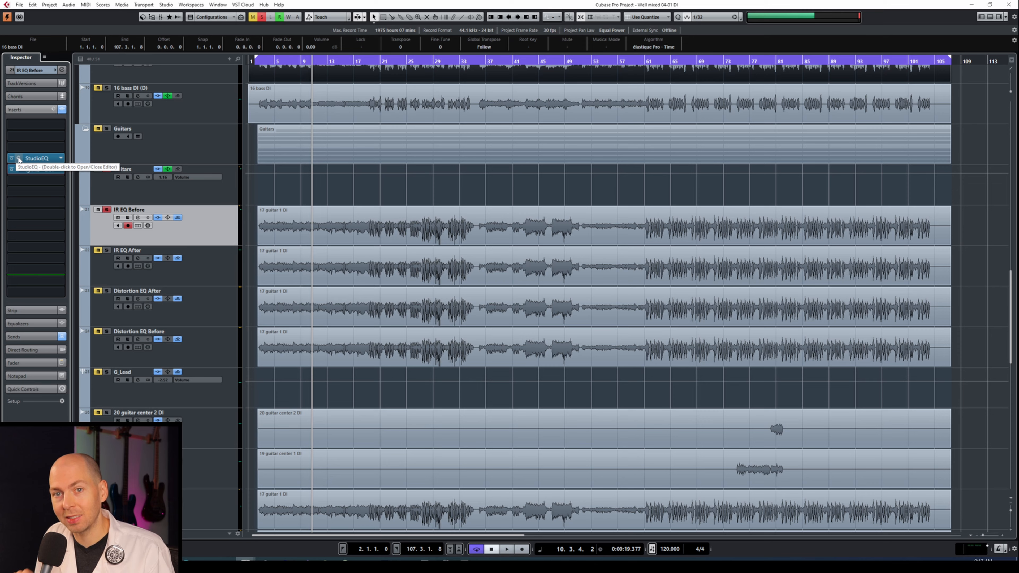
left_click(19, 169)
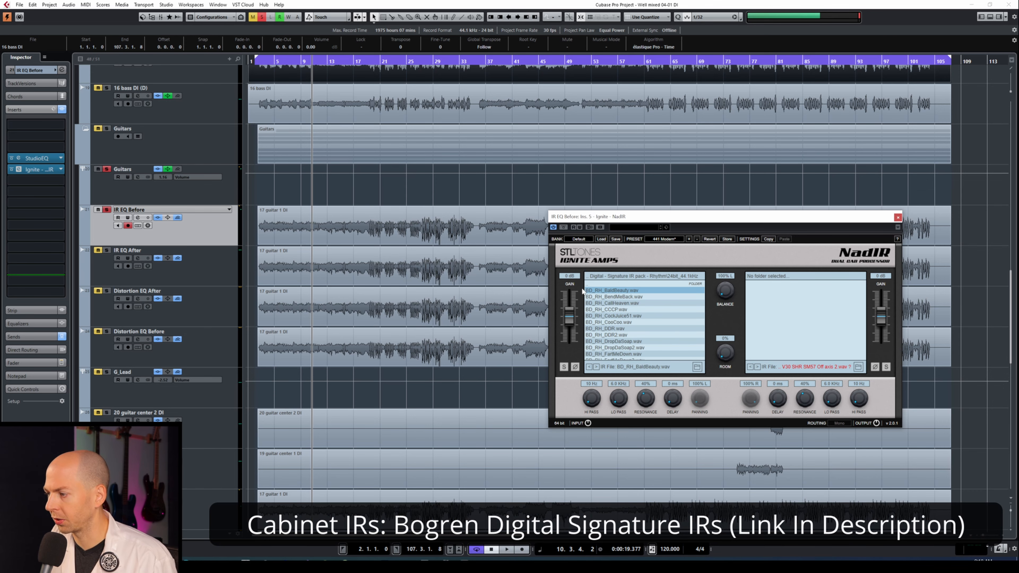
left_click(898, 217)
left_click(203, 274)
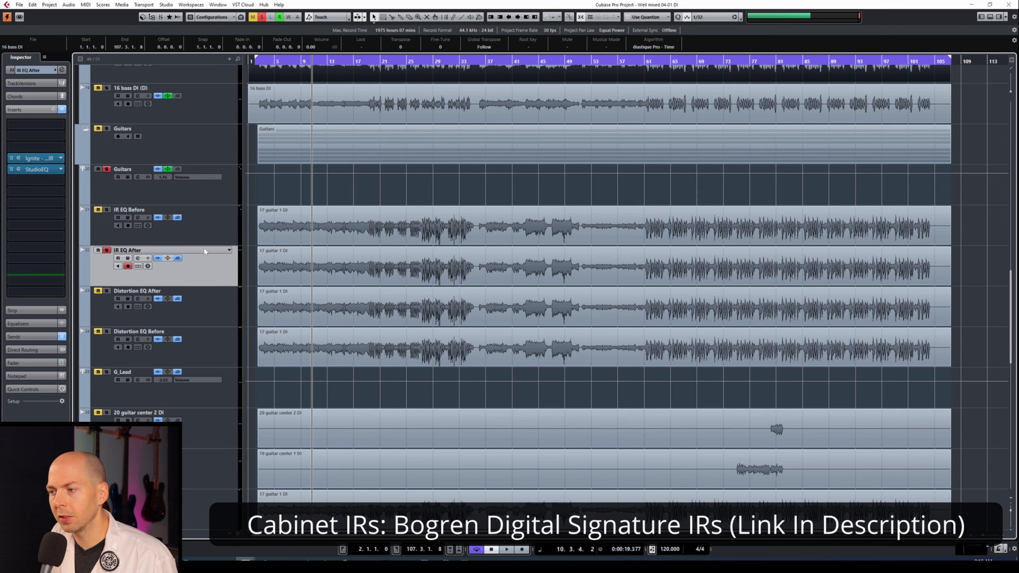
left_click(36, 158)
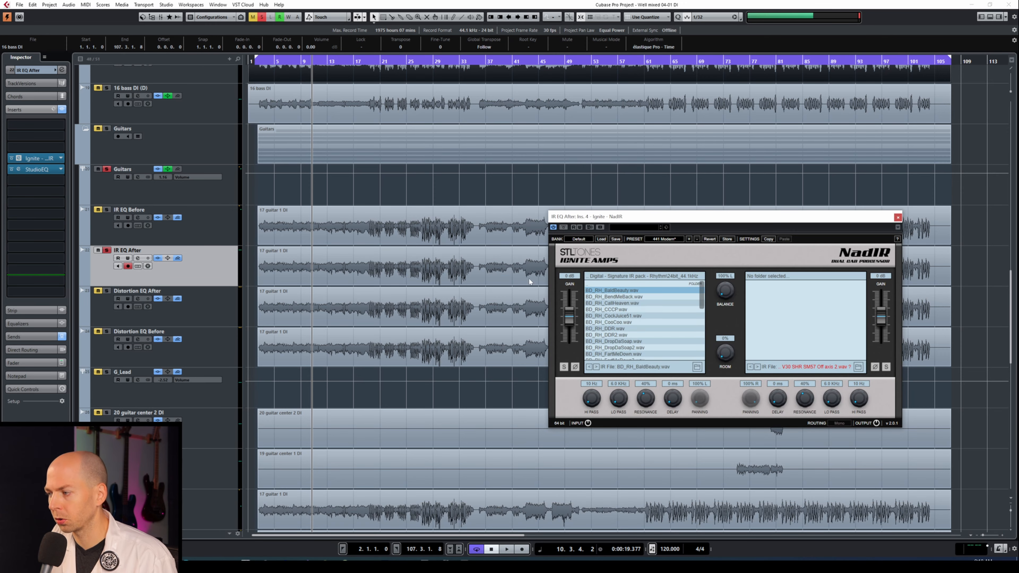
left_click(36, 169)
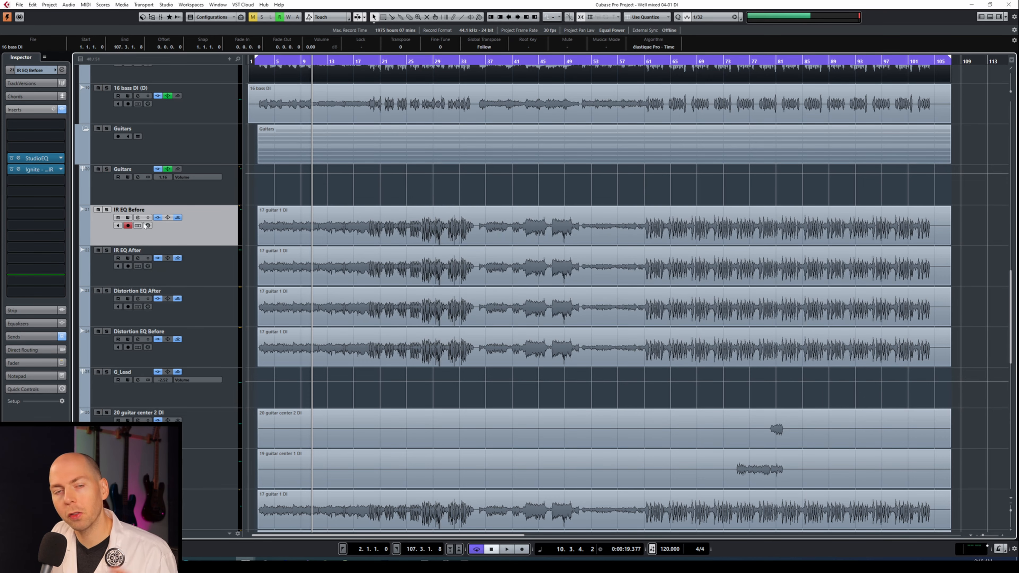
- Solo the IR EQ Before and IR EQ After tracks together and start playback from about bar 6
left_click(62, 69)
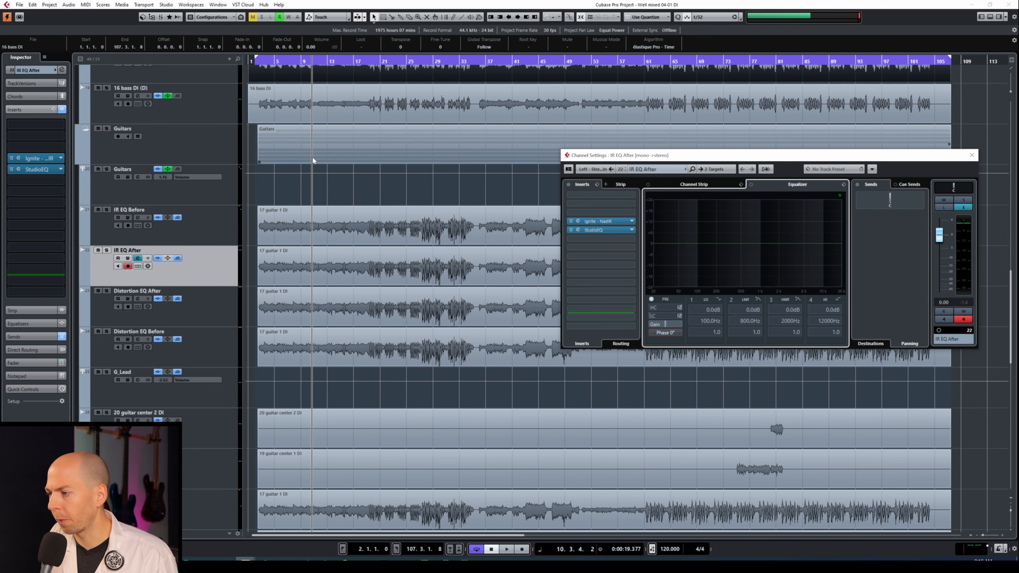
left_click(218, 232)
left_click(62, 70)
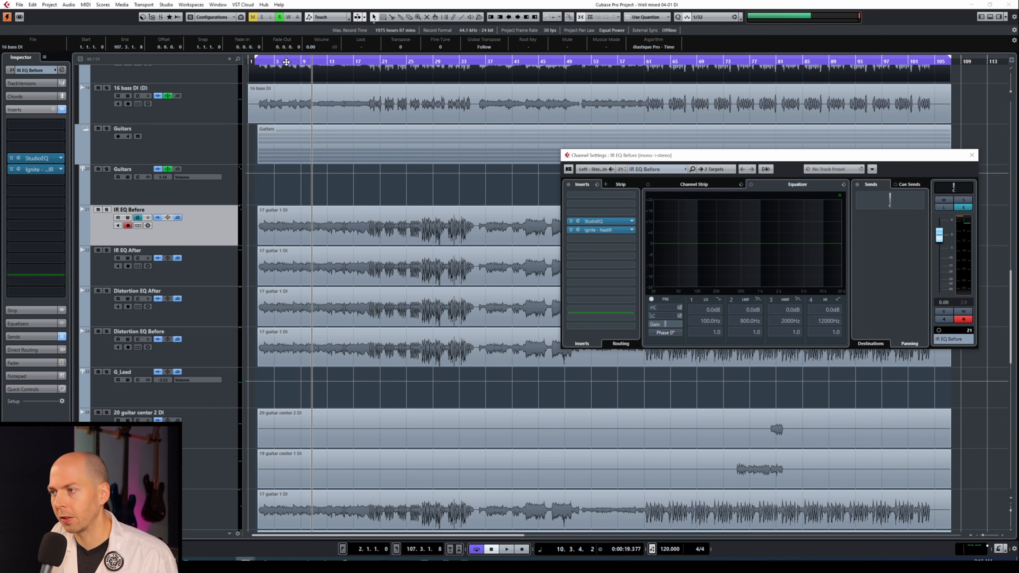
double_click(287, 61)
left_click(229, 261, "shift")
key("s")
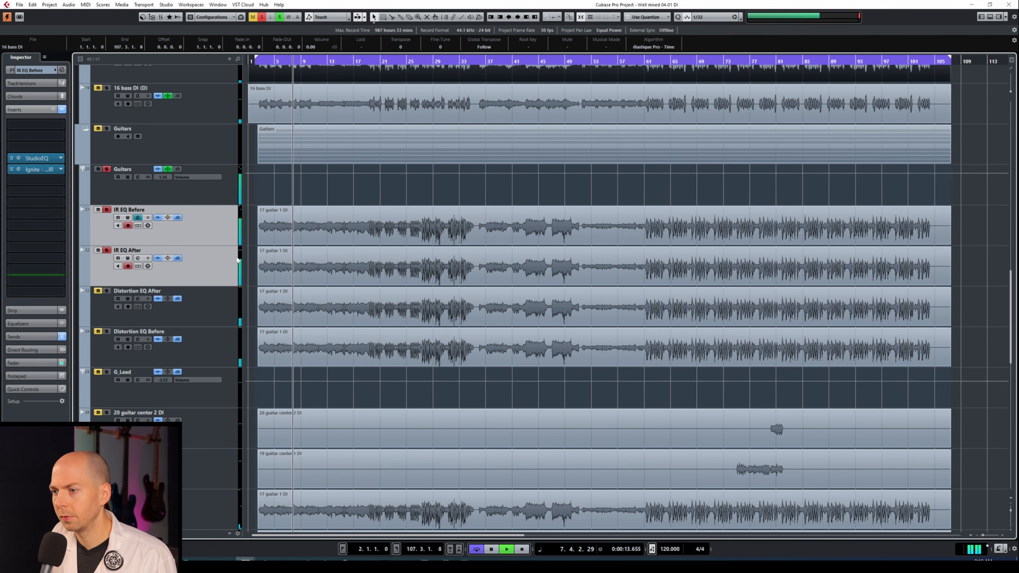
- Invert the phase of the IR EQ Before channel to 180° during playback, then stop
left_click(62, 70)
left_click(677, 332)
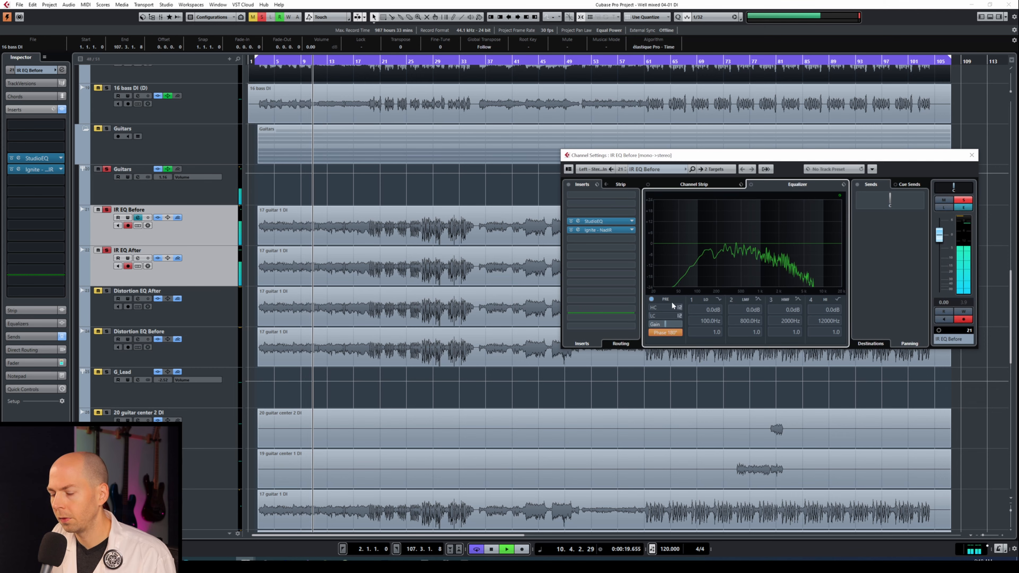
left_click(971, 155)
left_click(626, 210)
key("space")
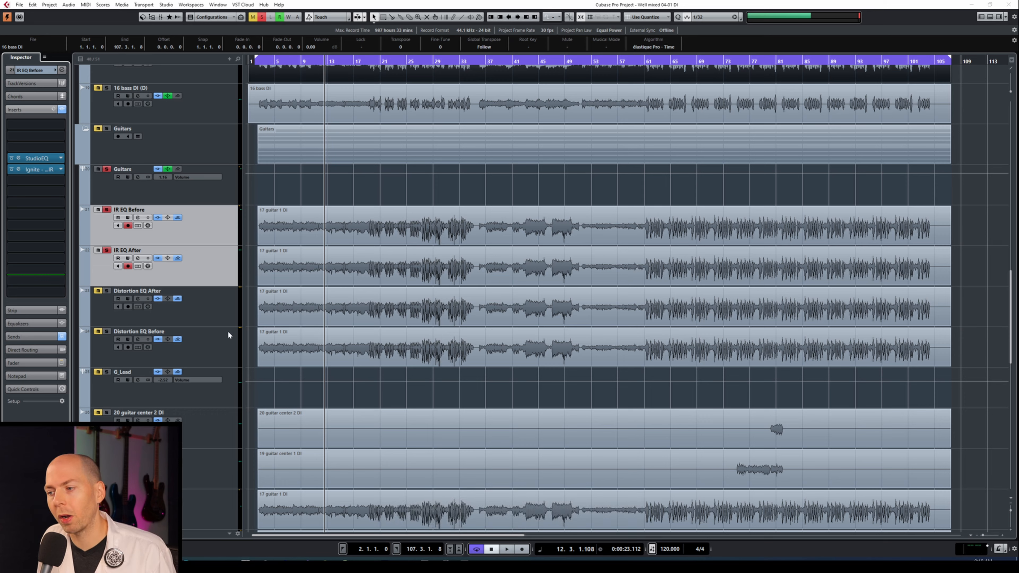
- Reorder the inserts so StudioEQ precedes Distortion on the Distortion EQ After track and follows it on Distortion EQ Before
left_click(225, 319)
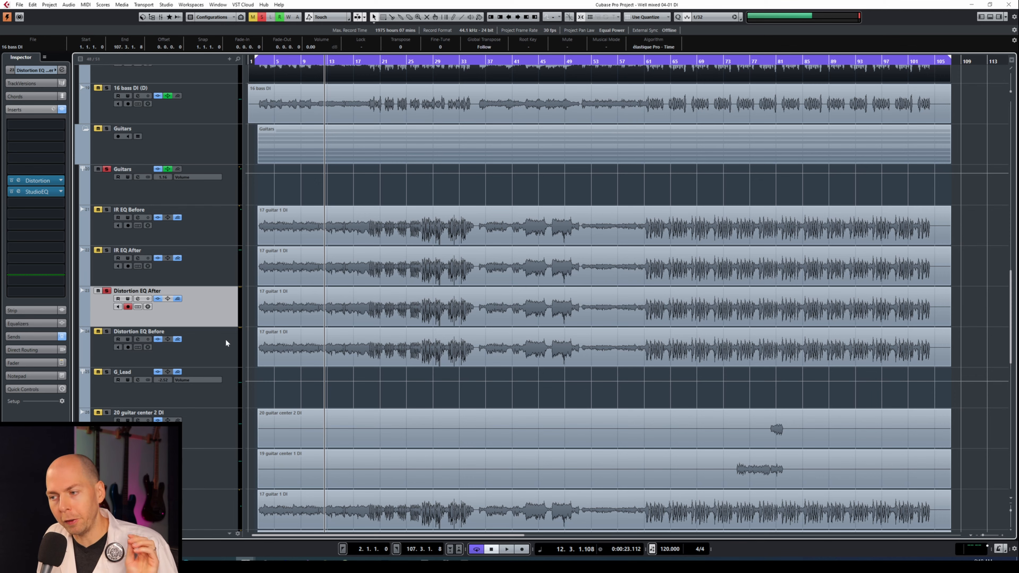
left_click(236, 351)
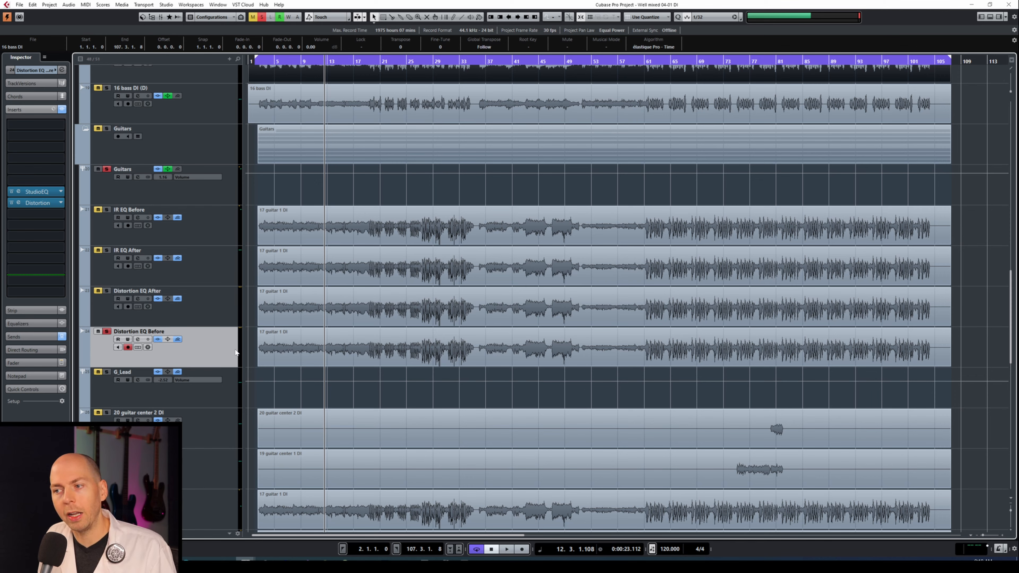
left_click(222, 320)
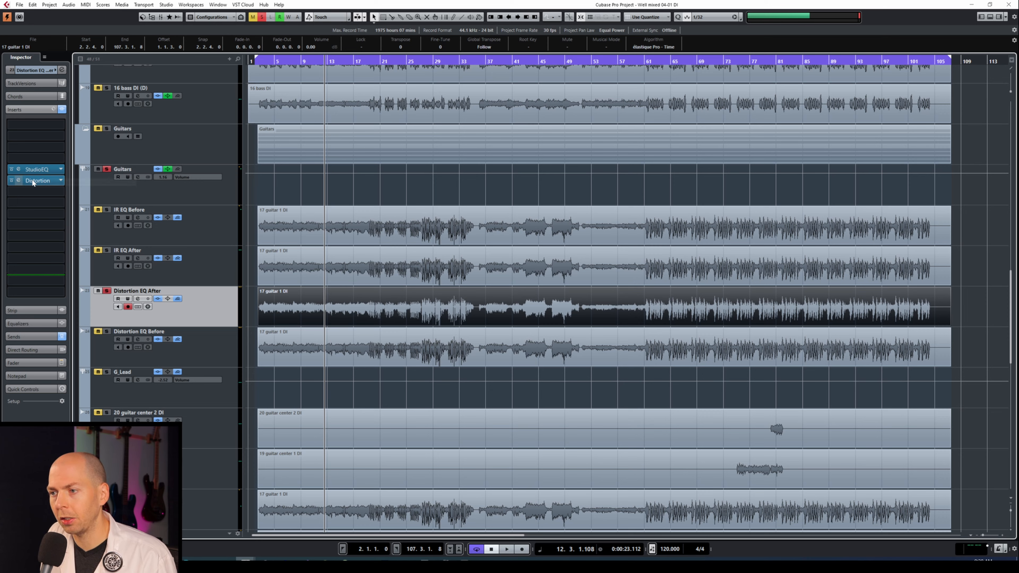
left_click(209, 348)
left_click_drag(41, 193, 40, 214)
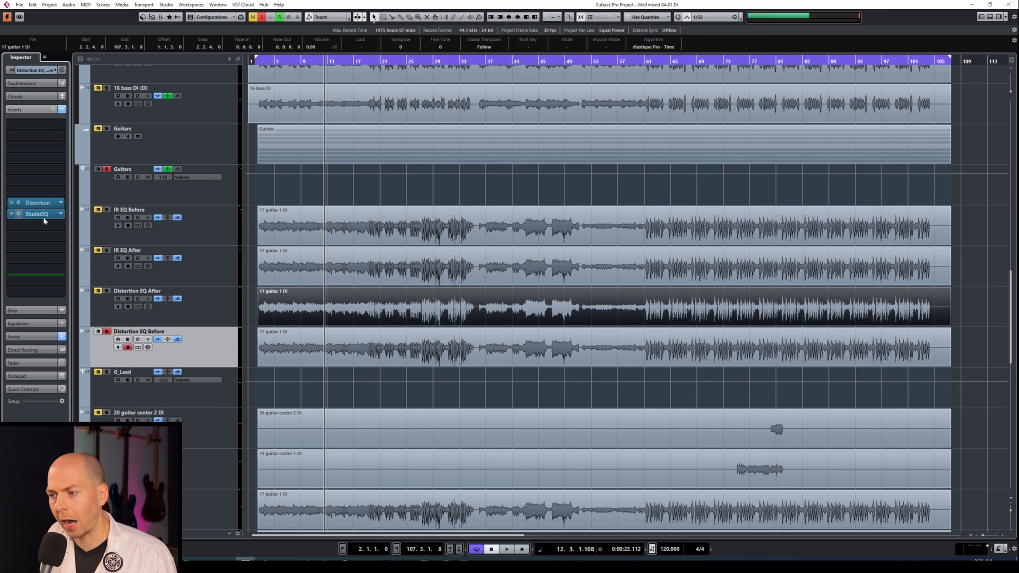
- Compare the insert order of both distortion tracks and check the StudioEQ and Distortion plug-ins on Distortion EQ After
left_click(206, 309)
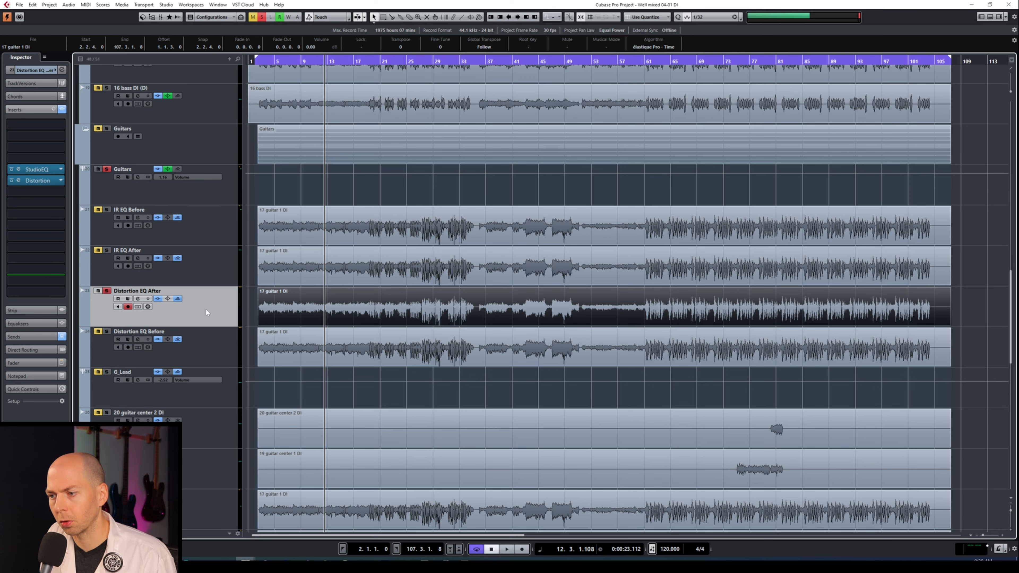
left_click(233, 350)
left_click(227, 313)
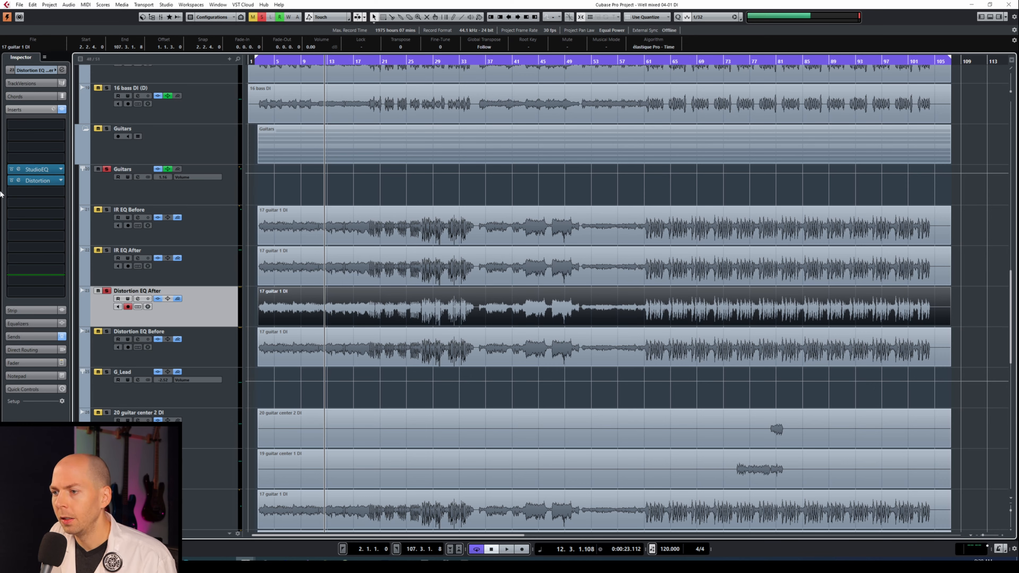
left_click(18, 169)
left_click(18, 182)
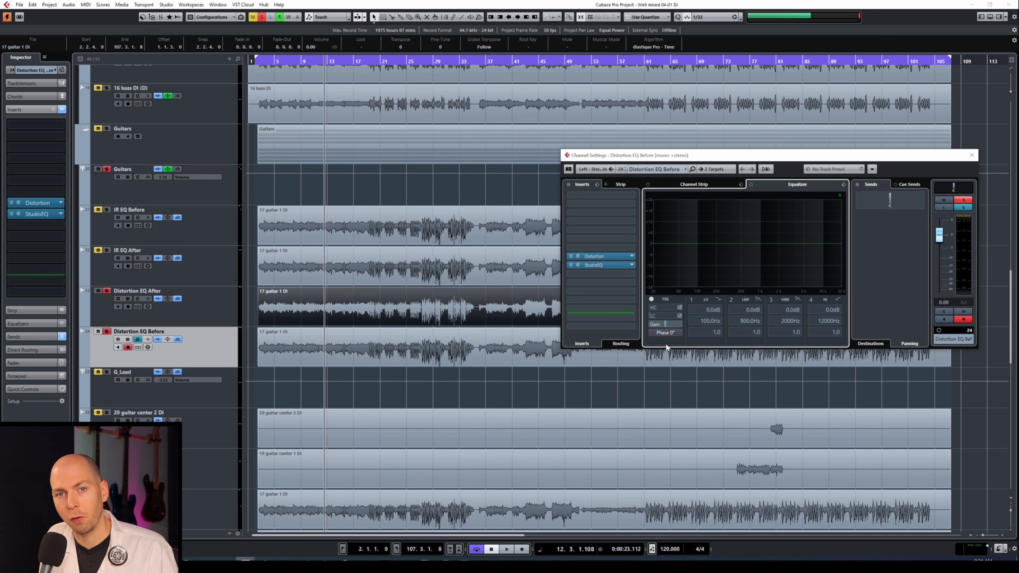
- Play both distortion tracks and invert the phase of the Distortion EQ Before channel to 180°
key("space")
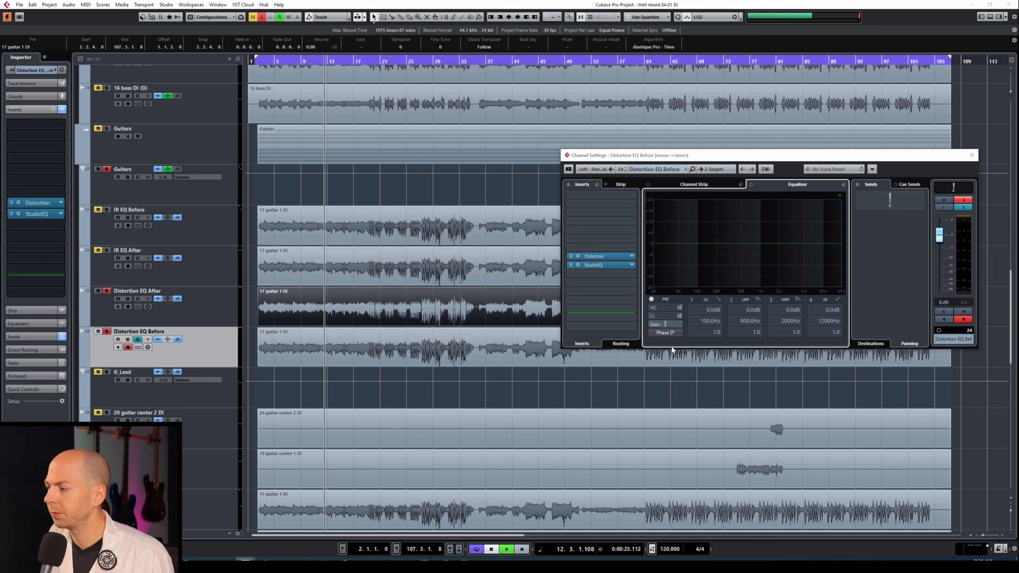
left_click(666, 332)
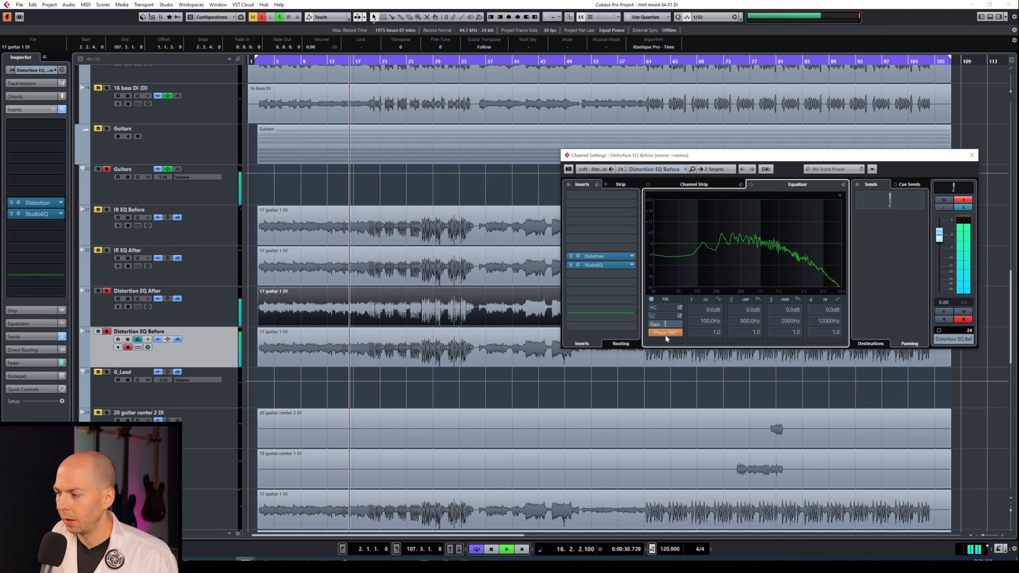
key("space")
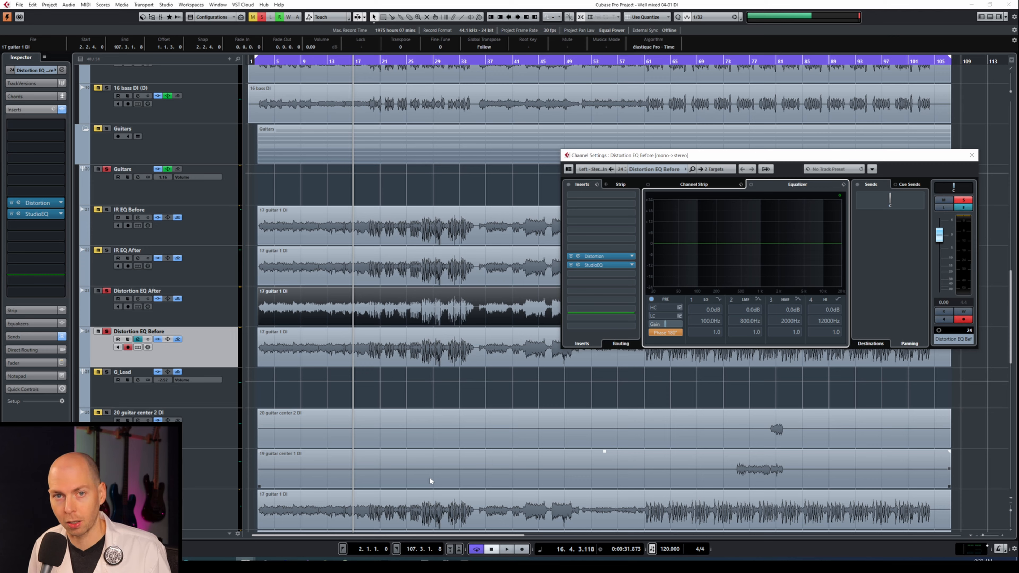
- Examine the STL Tonality amp on the 17 guitar 1 DI track and open its Pro-Q 3 equalizer
left_click(301, 349)
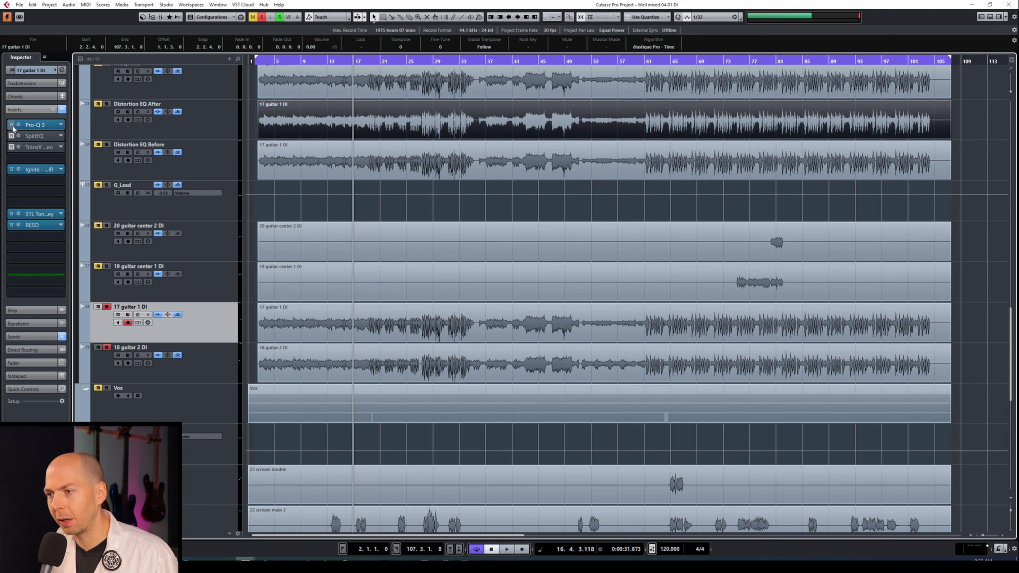
left_click_drag(41, 214, 42, 218)
left_click(42, 219)
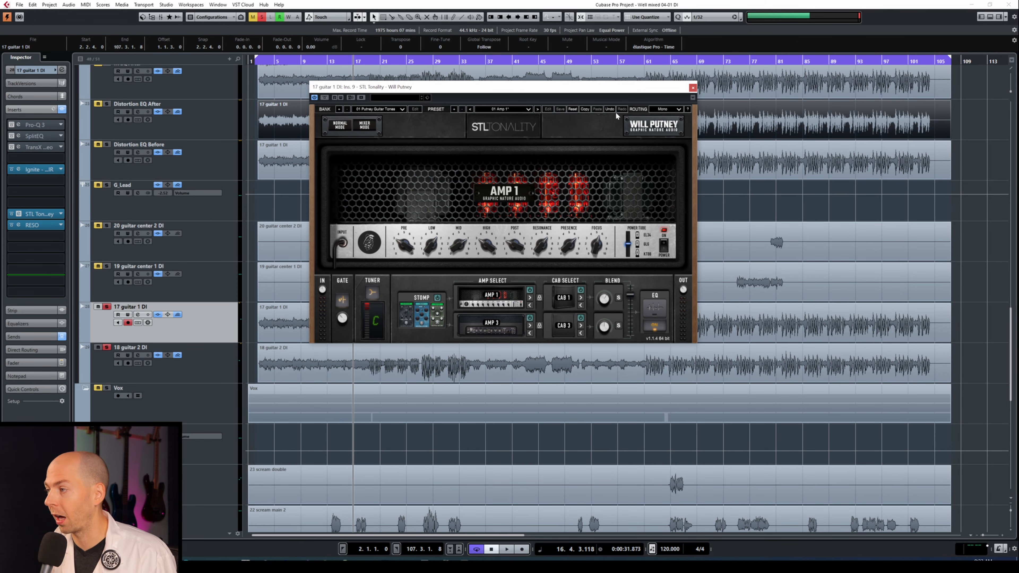
left_click(692, 88)
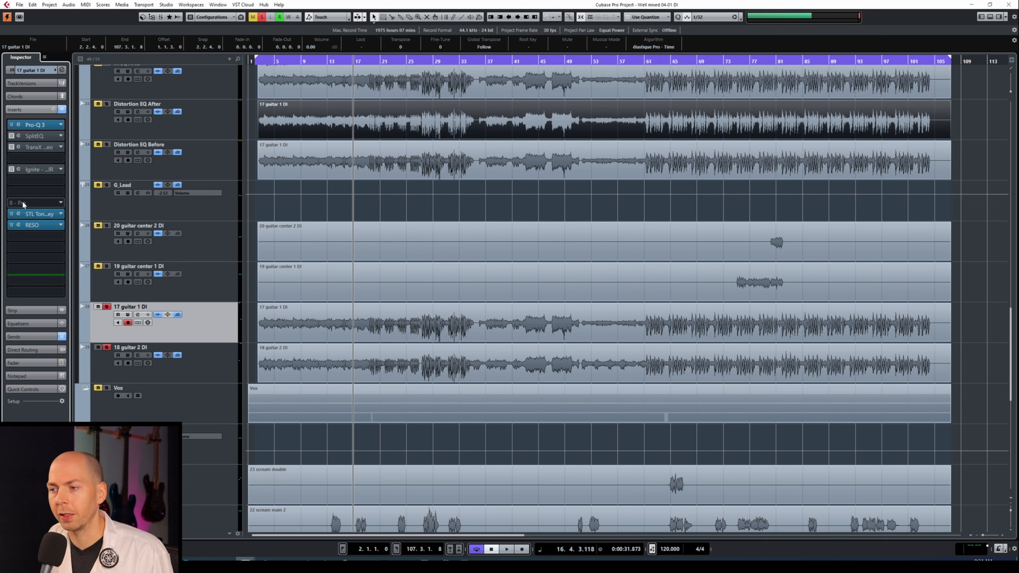
double_click(20, 125)
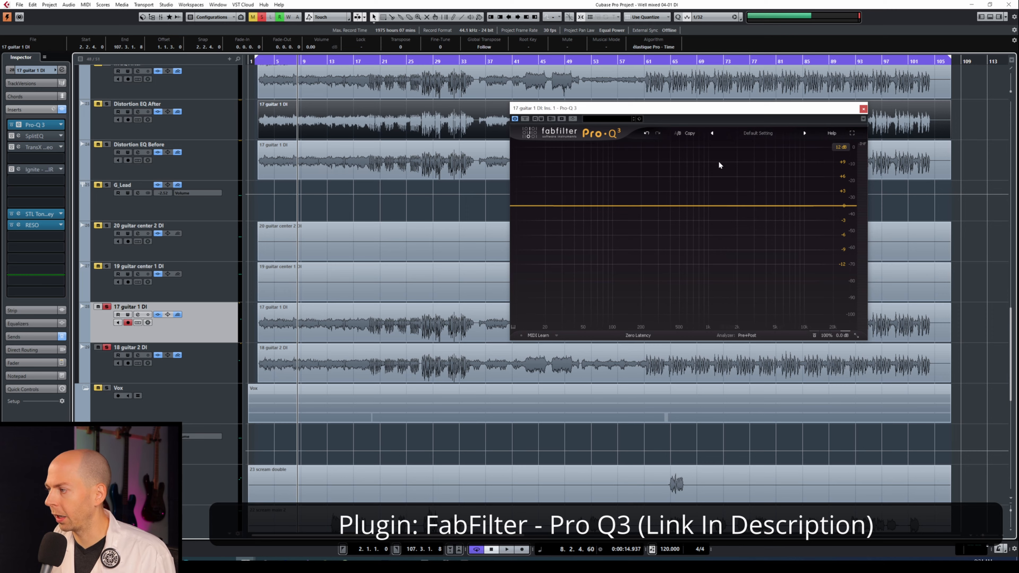
- During playback, boost a bell band by about 15.8 dB at 12351 Hz in the pre-amp Pro-Q 3 on 17 guitar 1 DI
key("space")
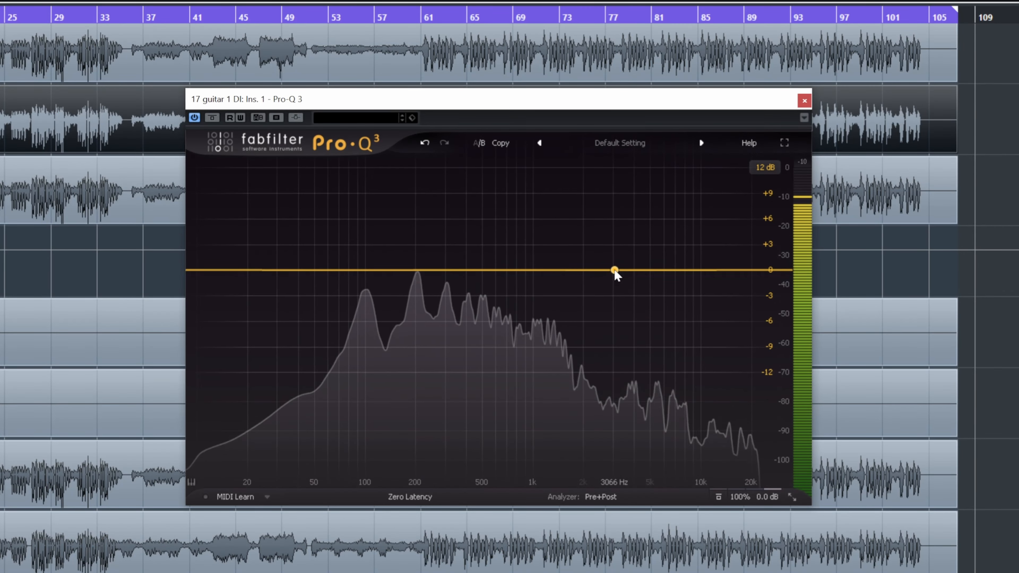
left_click_drag(615, 271, 726, 175)
scroll(332, 160, "down", 4)
key("space")
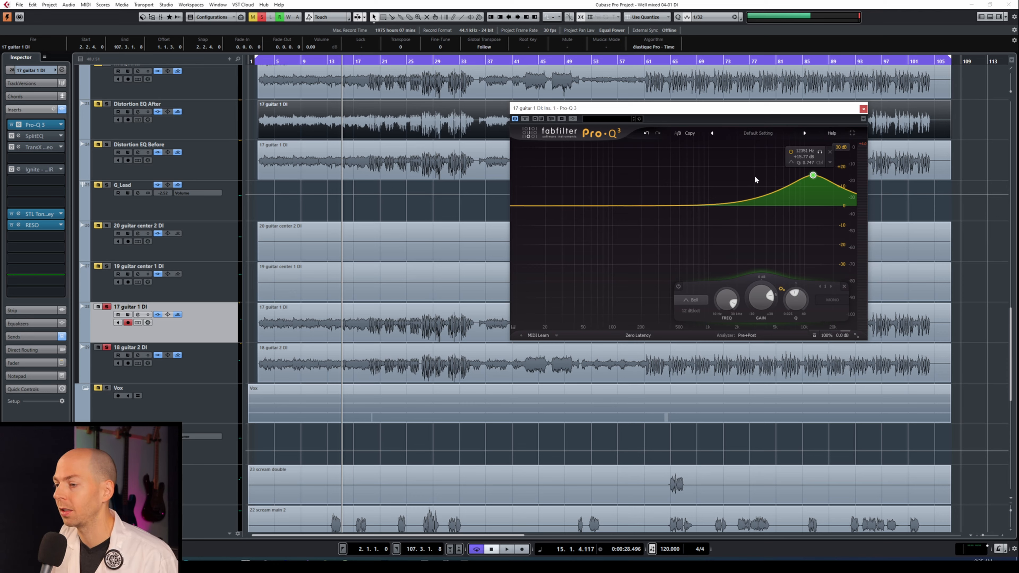
- Move Pro-Q 3 after the amp and RESO to the last insert slot on 17 guitar 1 DI and flatten its band to 0 dB
left_click_drag(40, 127, 39, 247)
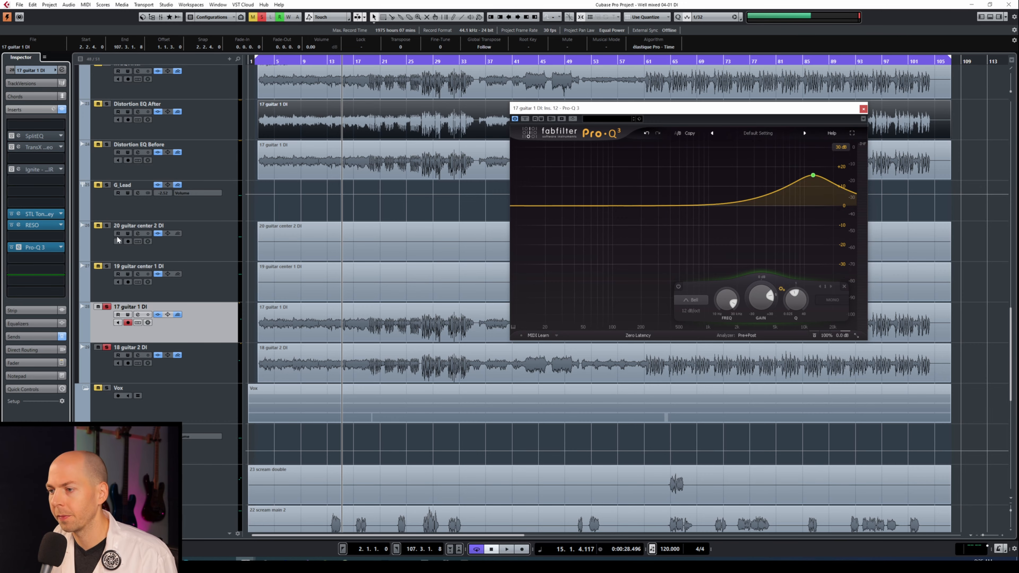
left_click_drag(814, 177, 813, 200)
left_click_drag(813, 201, 812, 208)
- Play the guitar while boosting the post-amp Pro-Q 3 bell band above 20 dB in the high frequencies, and close the equalizer
key("space")
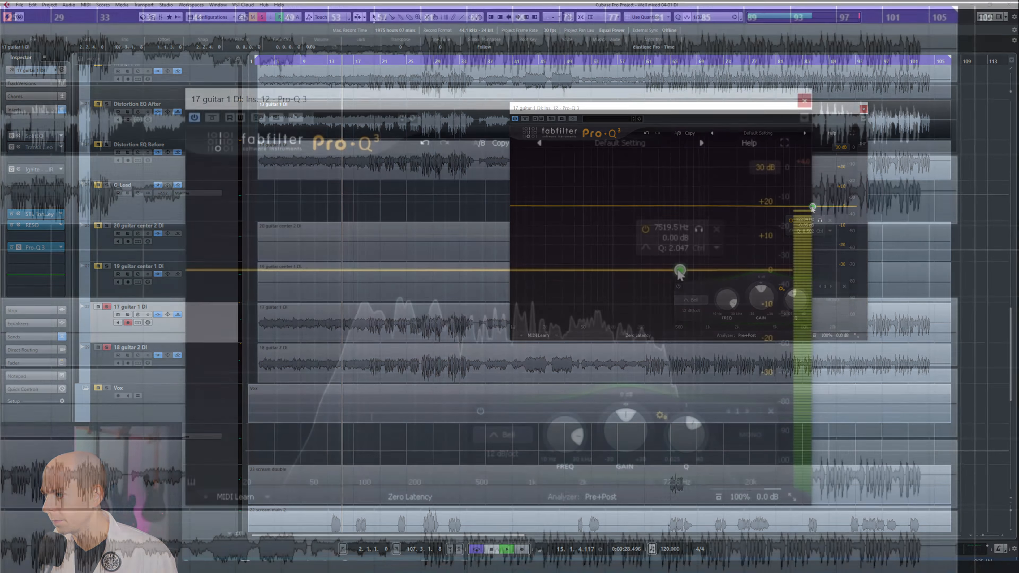
left_click_drag(678, 273, 659, 191)
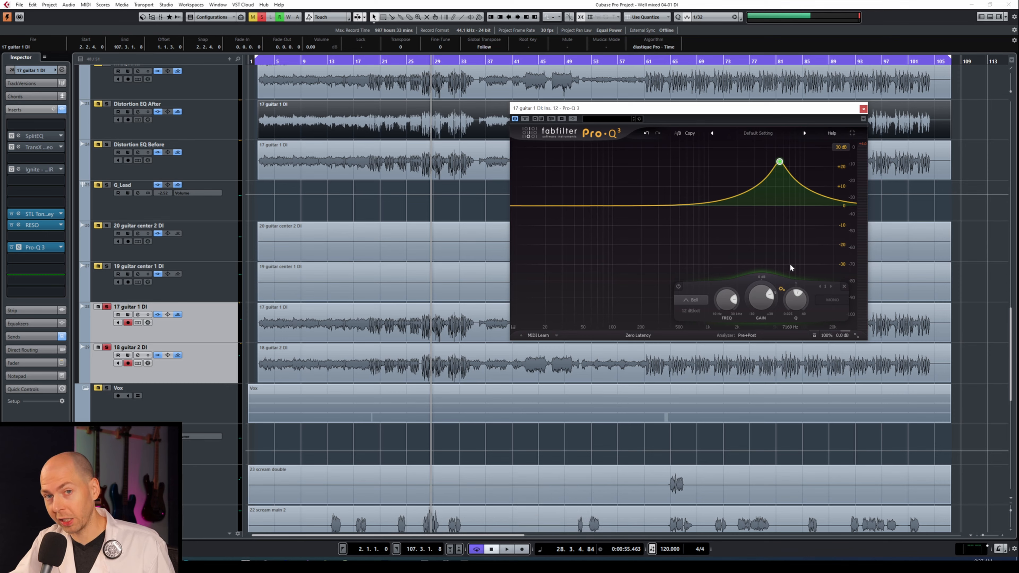
mouse_move(780, 162)
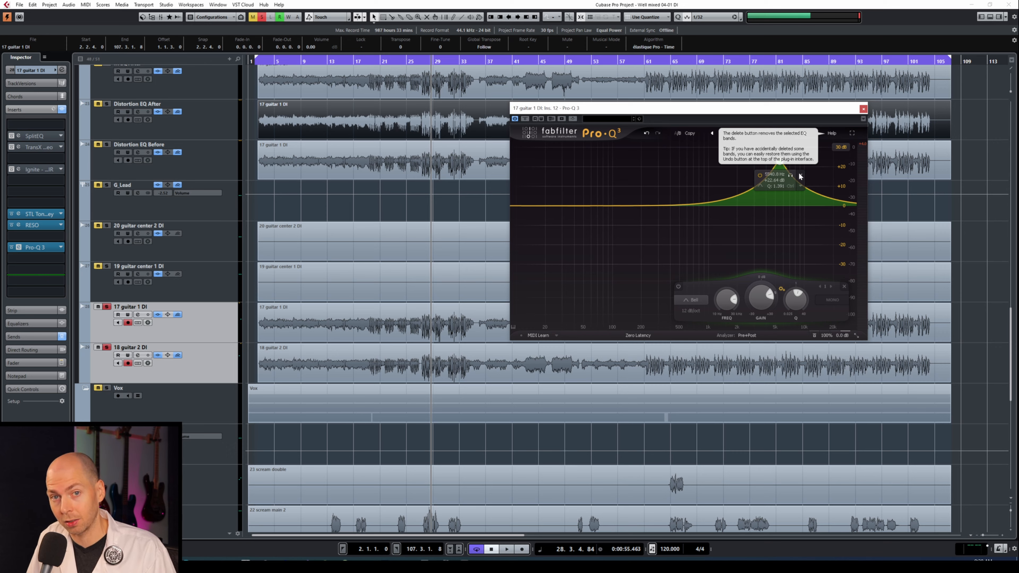
left_click(864, 109)
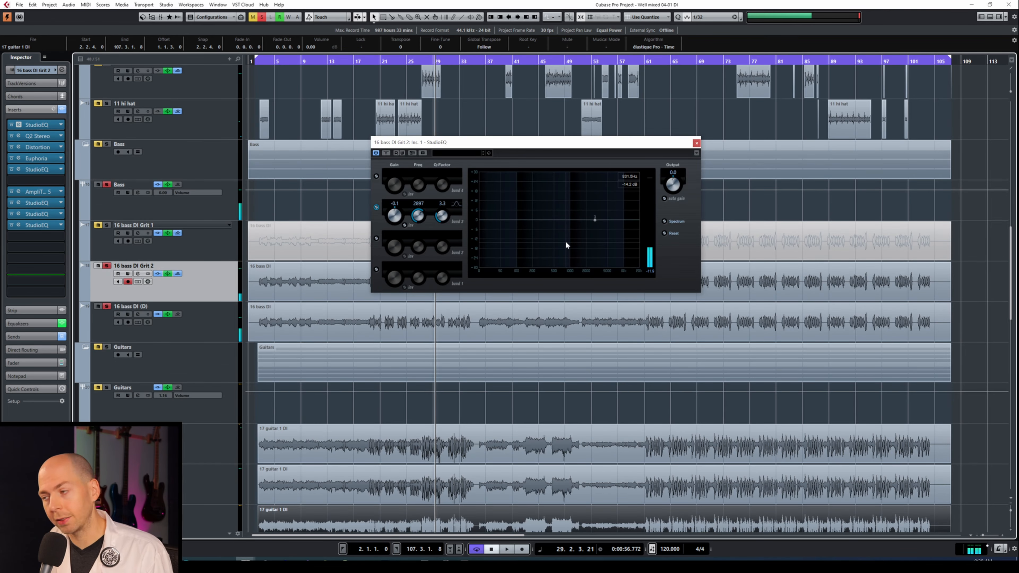
- Play the bass and raise band 3 of the first StudioEQ on 16 bass DI Grit 2 to 24 dB, sweeping it down to 953.3 Hz
key("space")
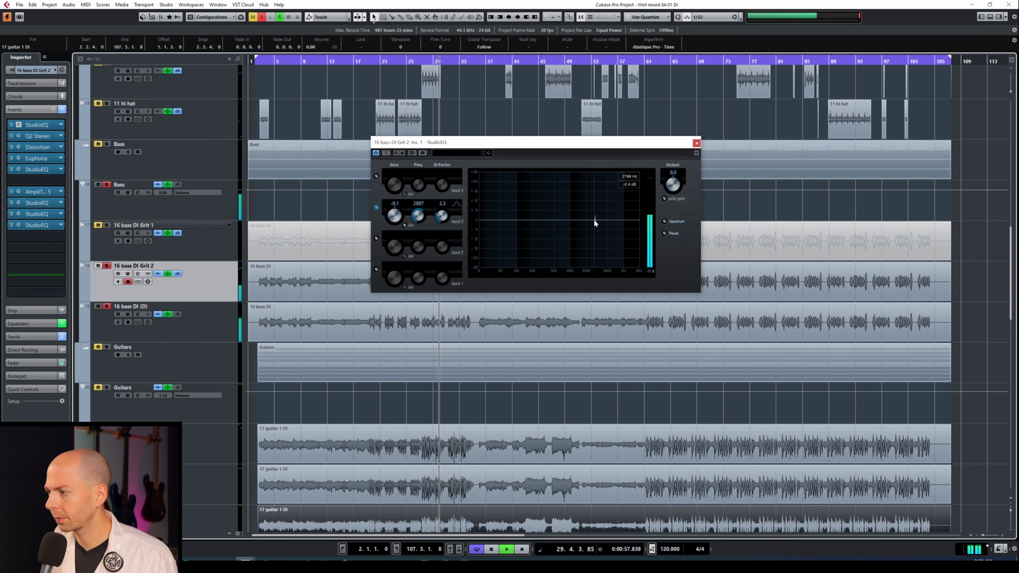
left_click_drag(595, 220, 586, 208)
key("space")
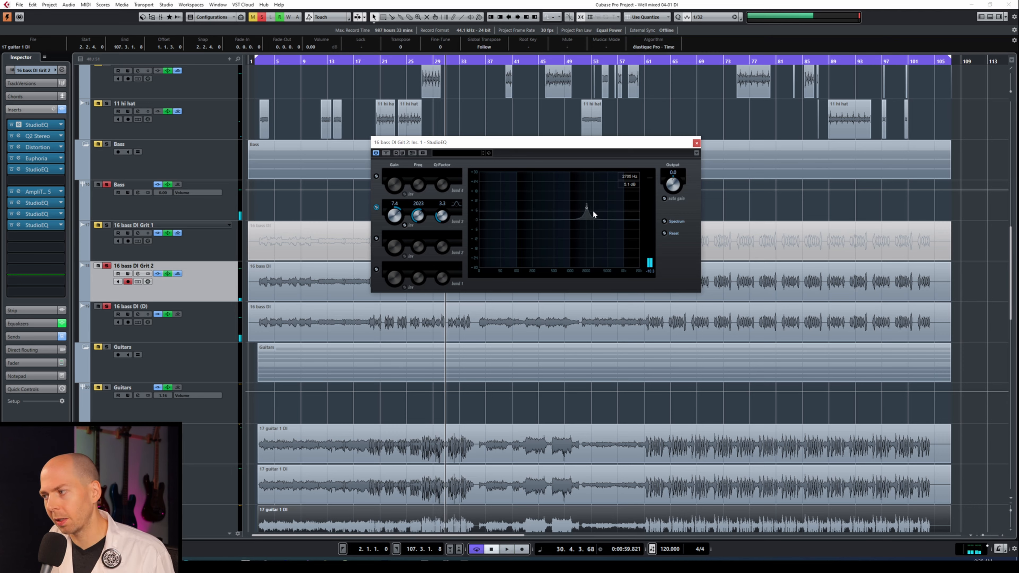
left_click_drag(587, 206, 587, 198)
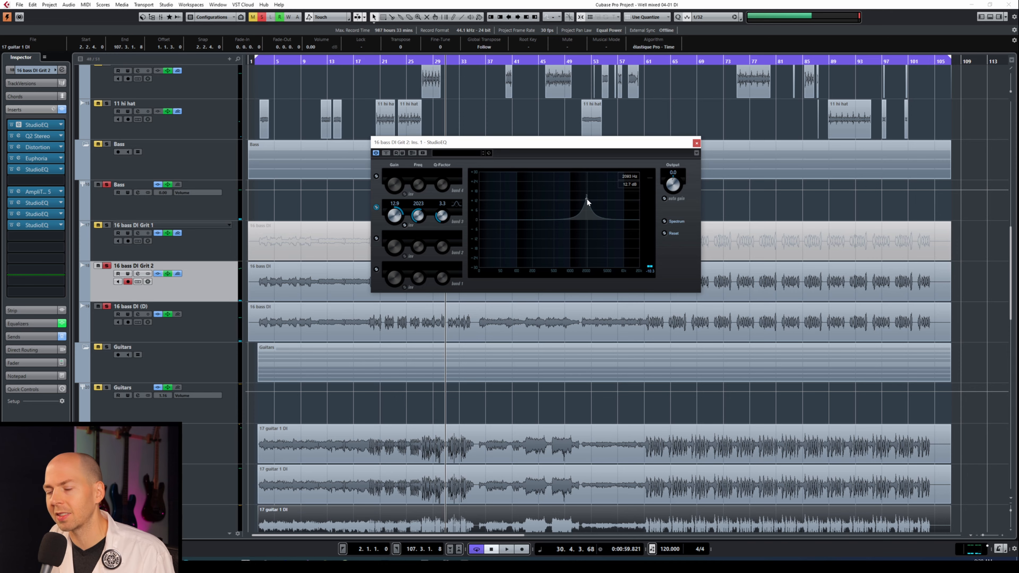
key("space")
left_click_drag(586, 199, 587, 185)
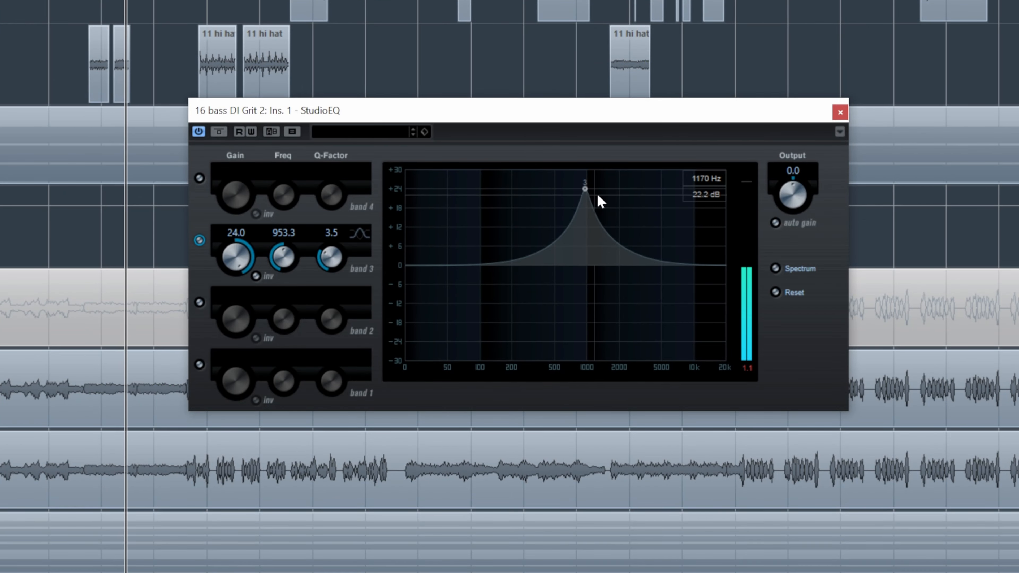
left_click_drag(588, 200, 574, 184)
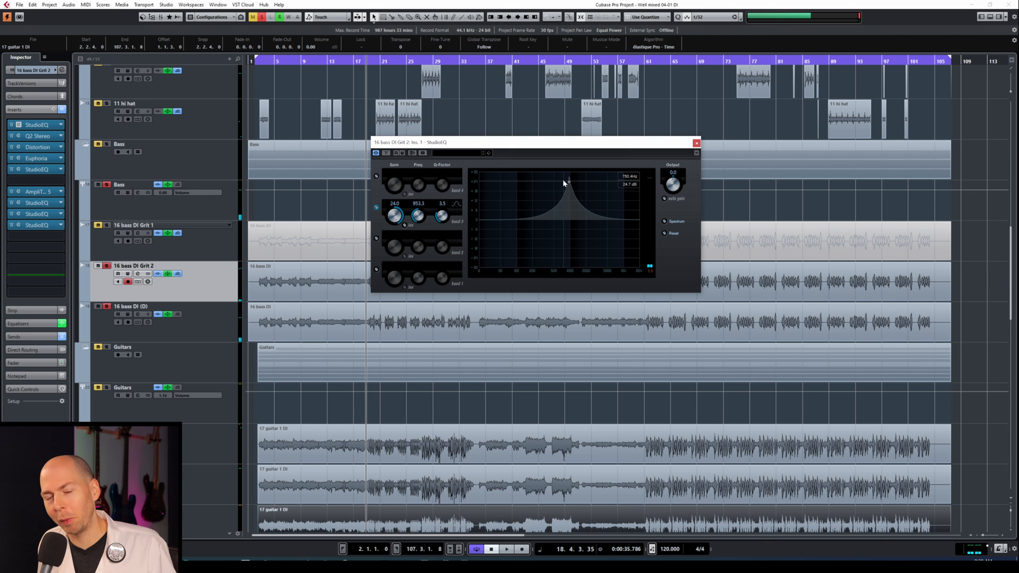
- Cut band 3 of the bass StudioEQ to -19.2 dB at 953.3 Hz and audition the cut
left_click_drag(575, 179, 575, 238)
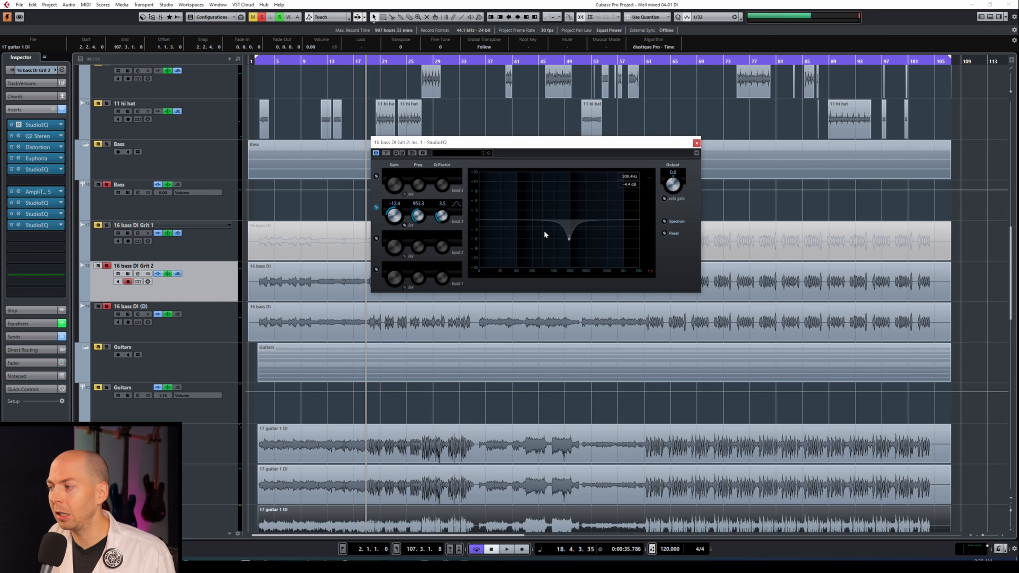
mouse_move(570, 240)
left_mouse_down()
mouse_move(570, 180)
mouse_move(568, 253)
left_mouse_up()
key("space")
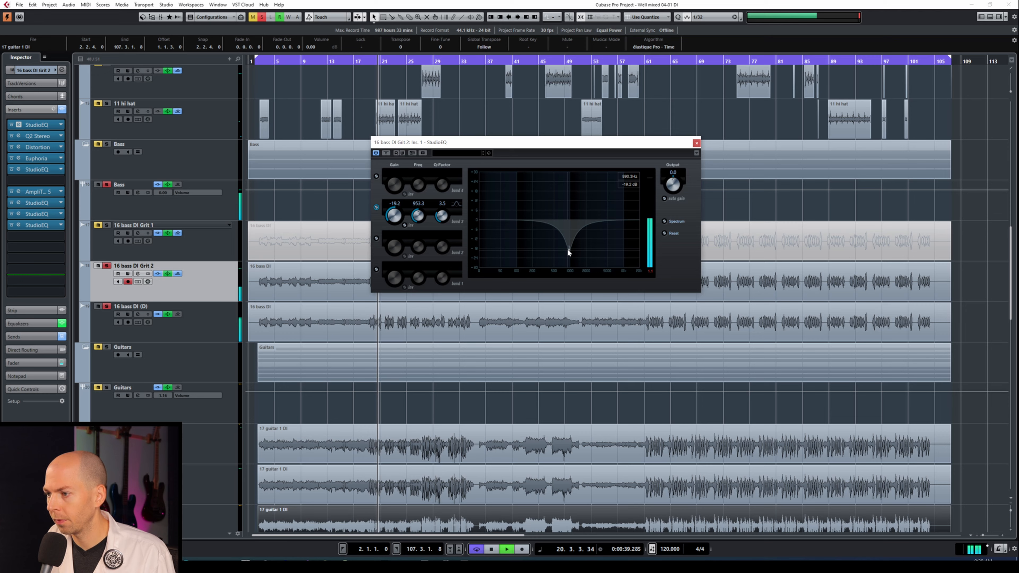
key("space")
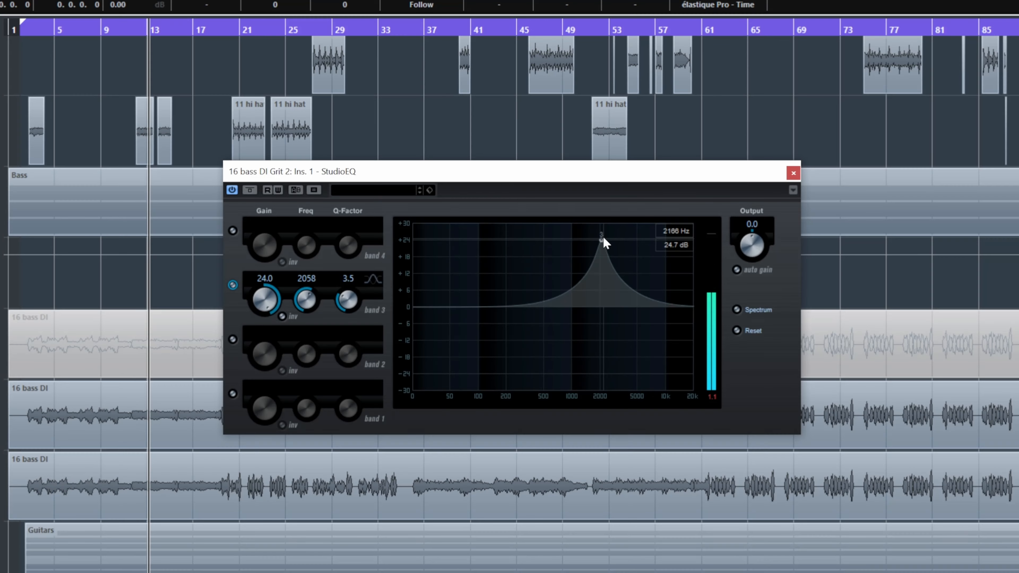
- During playback, cut StudioEQ band 3 on the bass to -17.4 dB at 2241 Hz and raise it back into a boost
left_click_drag(603, 236, 604, 357)
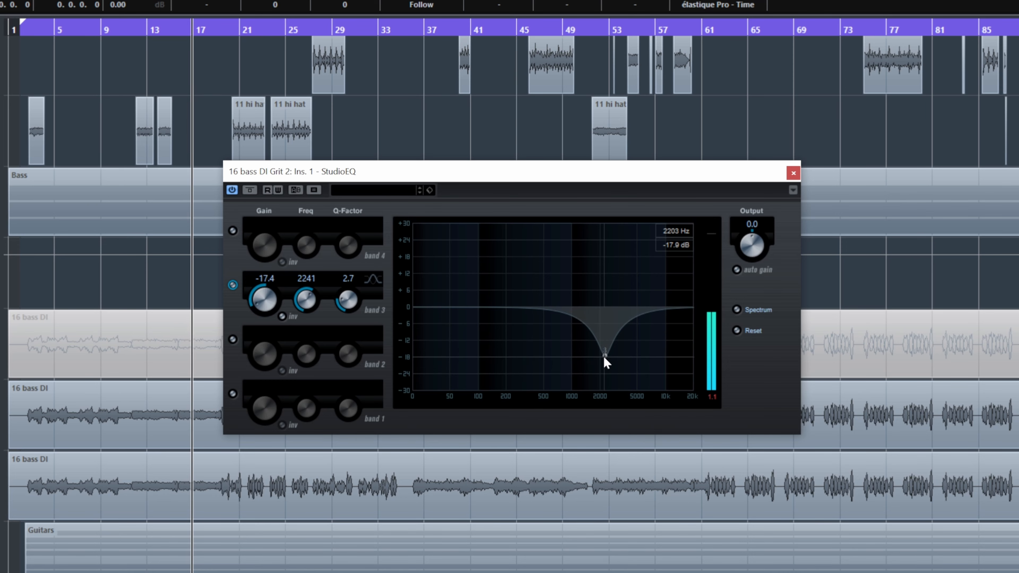
left_click_drag(602, 359, 616, 243)
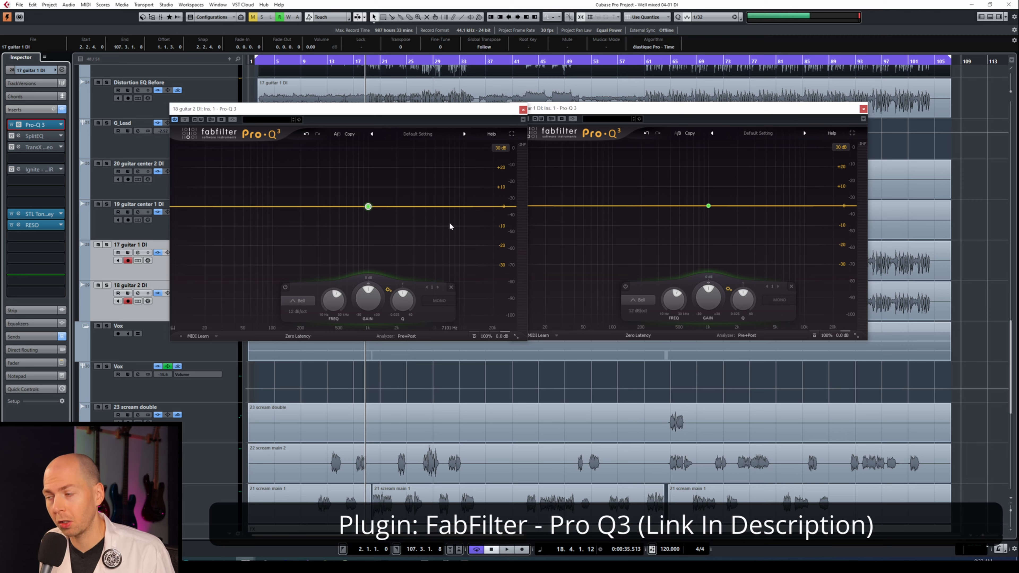
- Give the 1000 Hz bell band of both guitars' Pro-Q 3 an upward dynamic range slightly above 10 dB
mouse_move(372, 286)
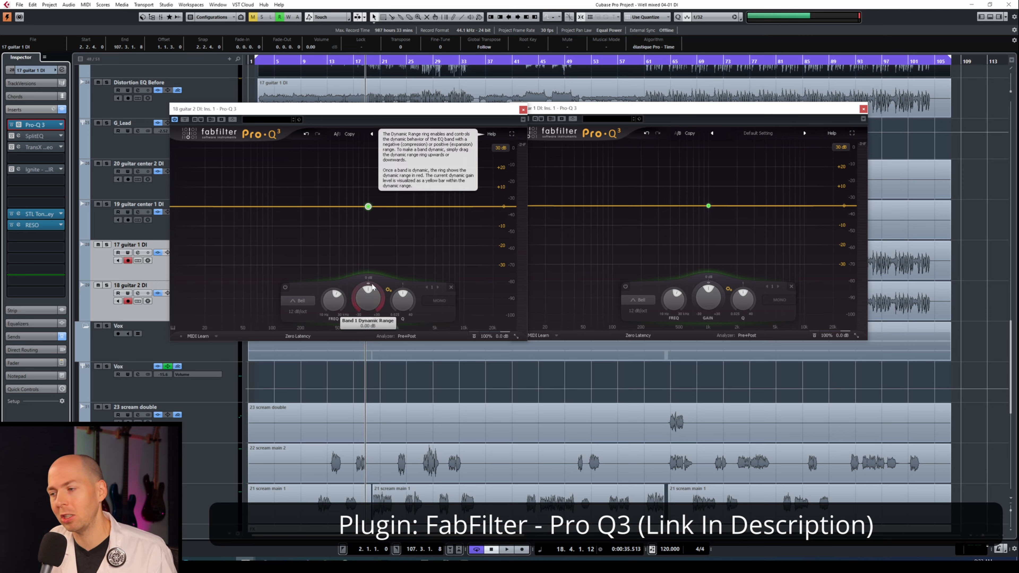
left_click_drag(372, 285, 376, 222)
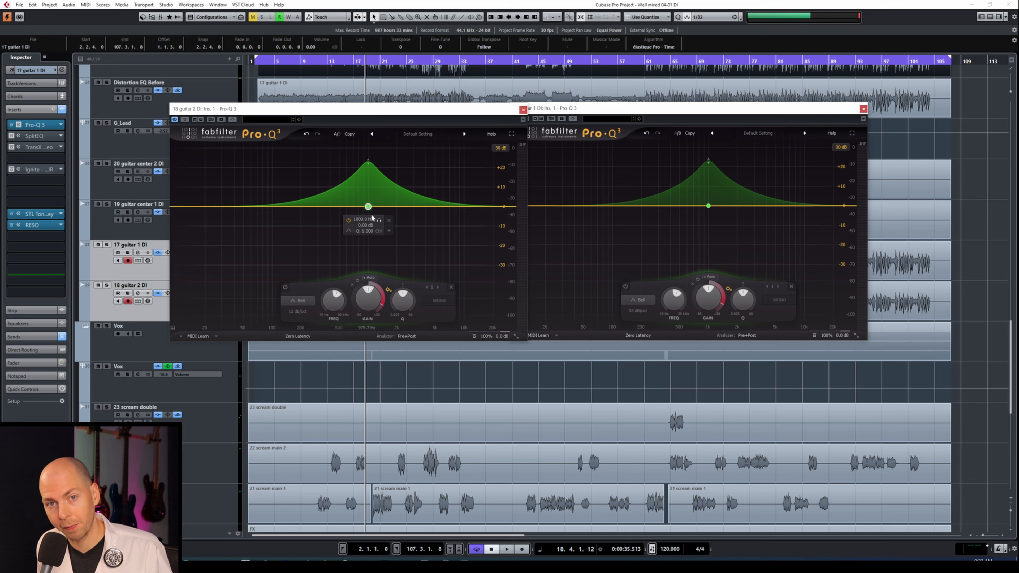
left_click_drag(368, 162, 373, 184)
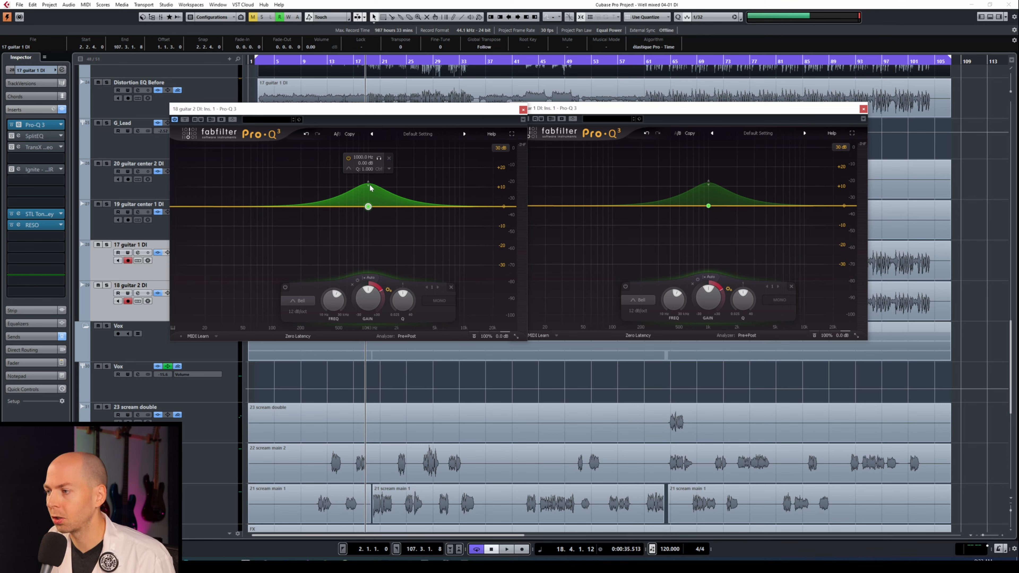
left_click_drag(371, 186, 370, 189)
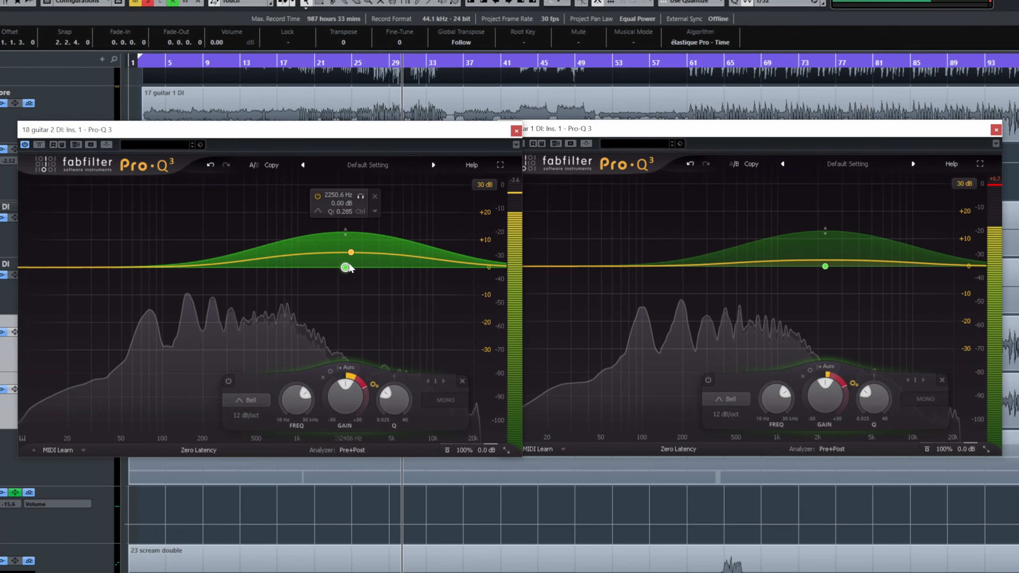
- Move the dynamic band up to about 8.9 kHz during playback and compare the sound with Pro-Q 3 bypassed and active
left_click_drag(346, 267, 427, 266)
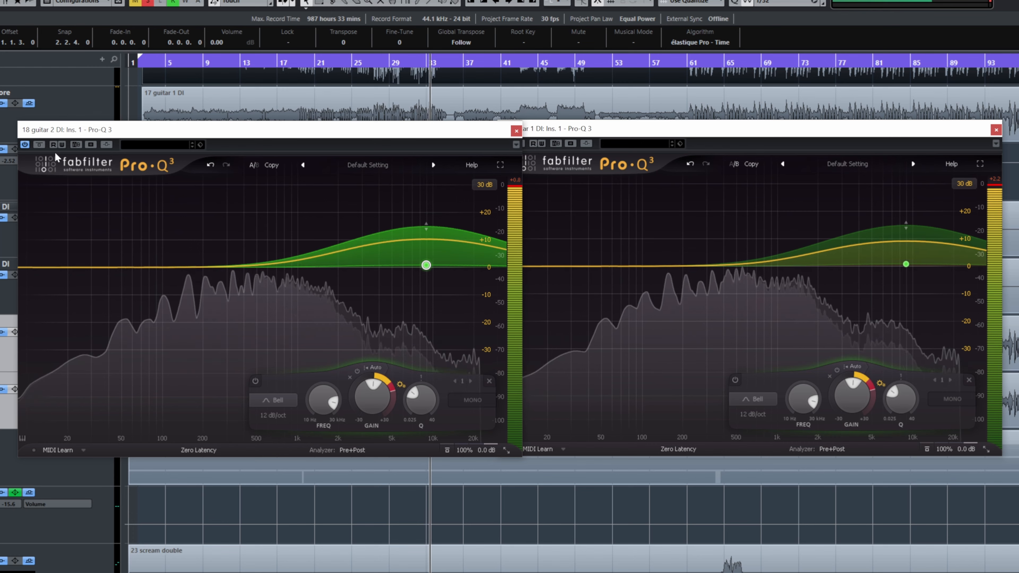
left_click(39, 145)
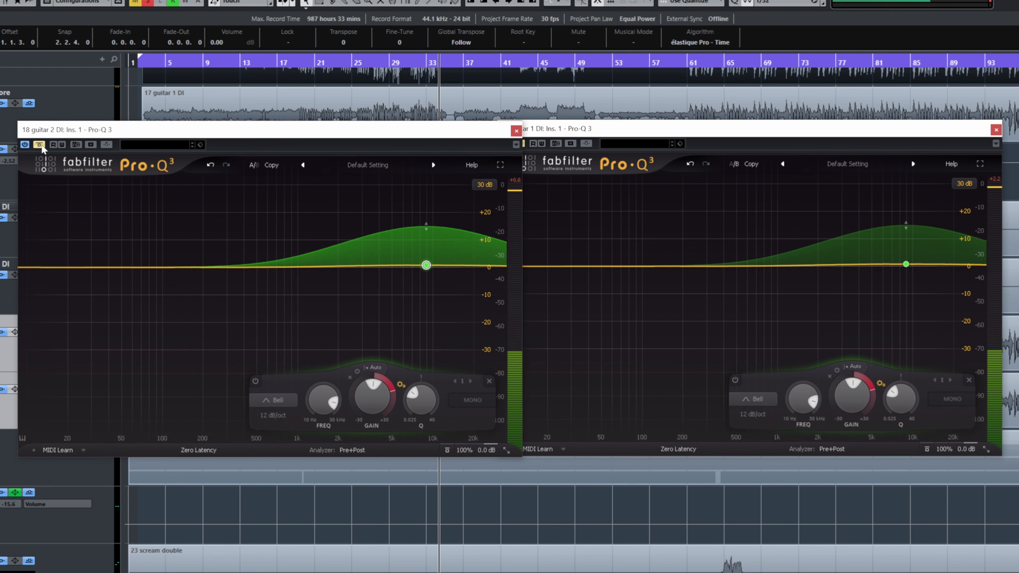
left_click(40, 145)
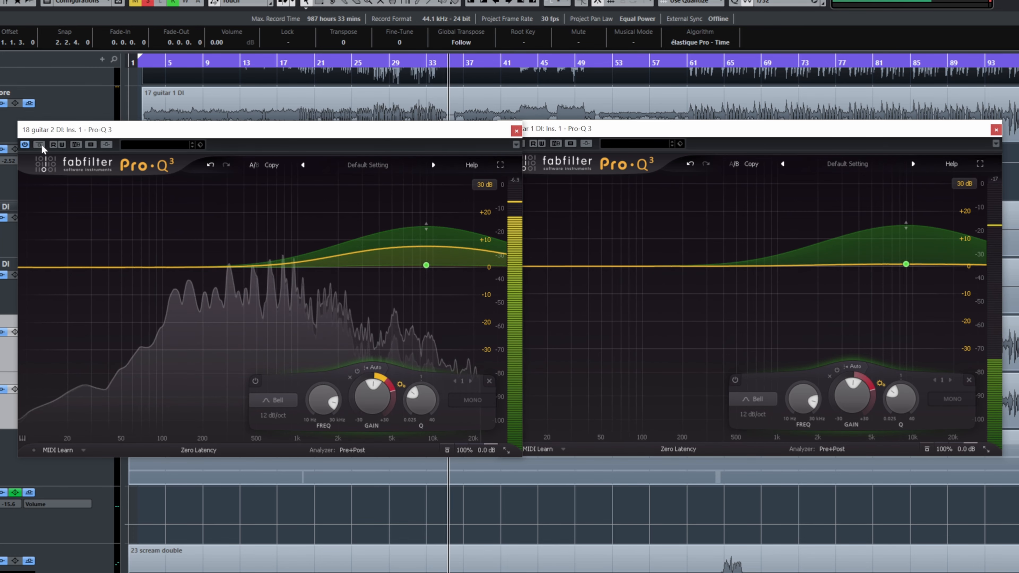
left_click(40, 146)
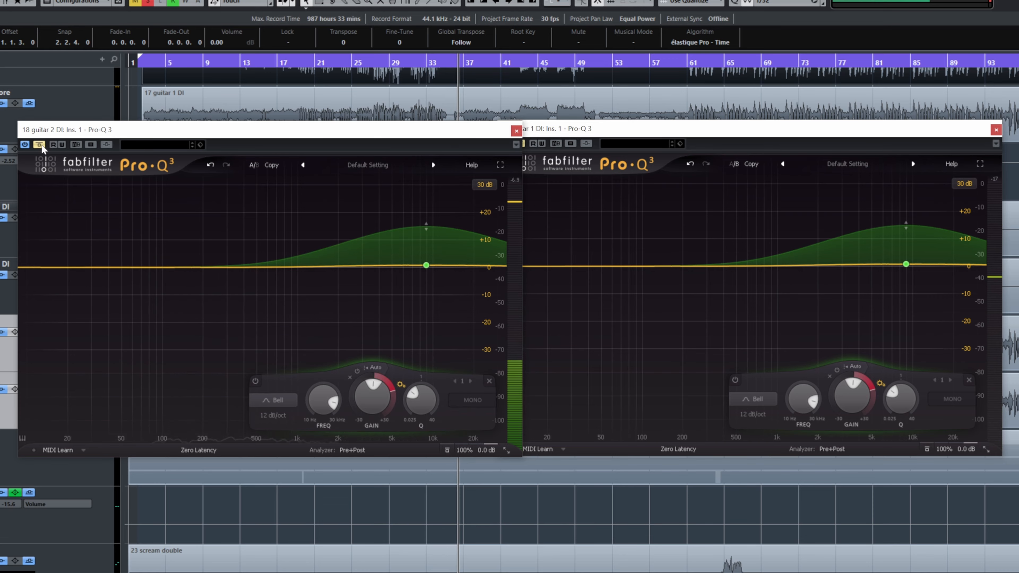
left_click(41, 145)
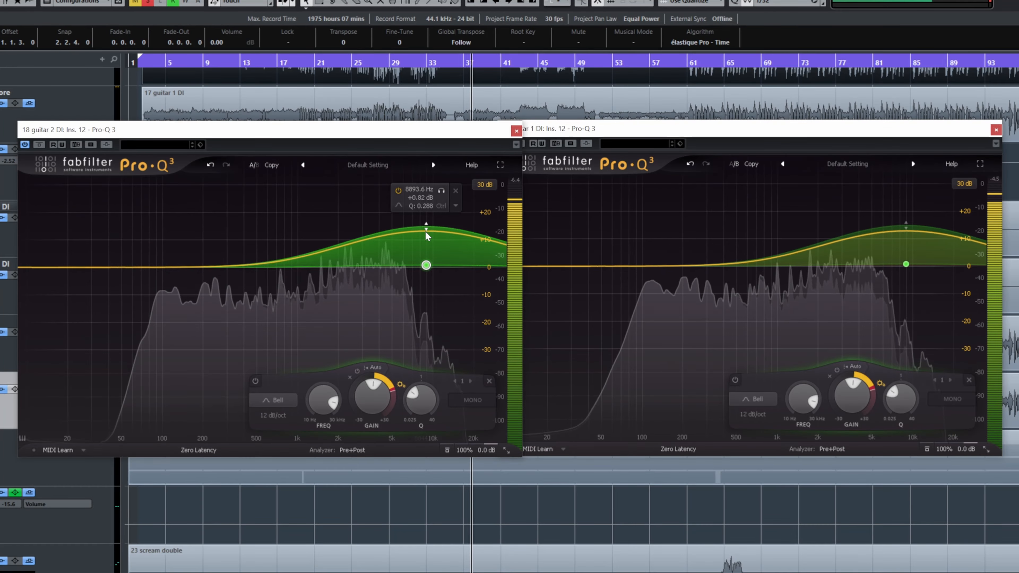
- Move the post-cabinet dynamic band on 18 guitar 2 DI to 1913.5 Hz at 0 dB and reposition the playhead near bar 23
left_click_drag(426, 266, 336, 268)
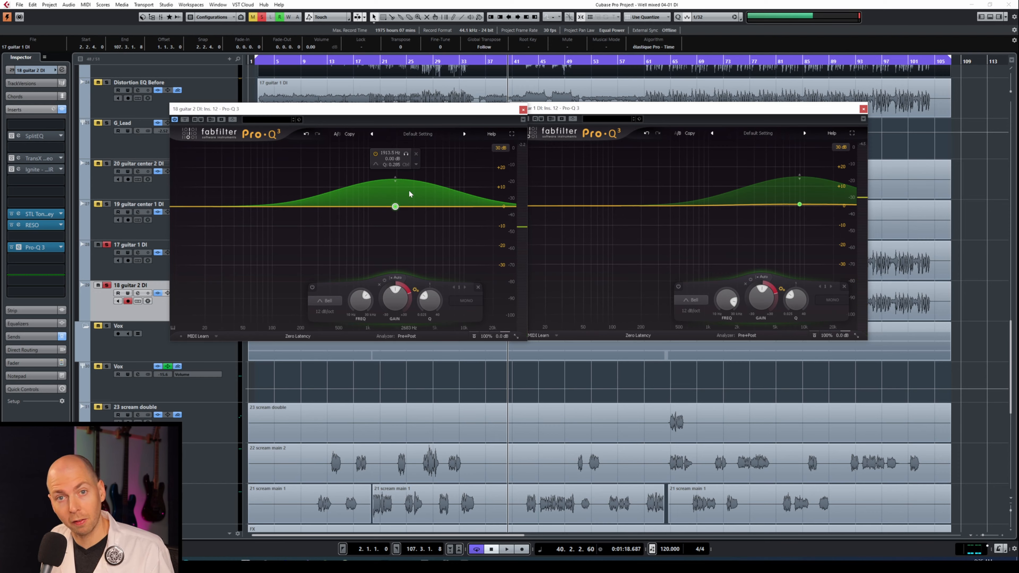
left_click(419, 60)
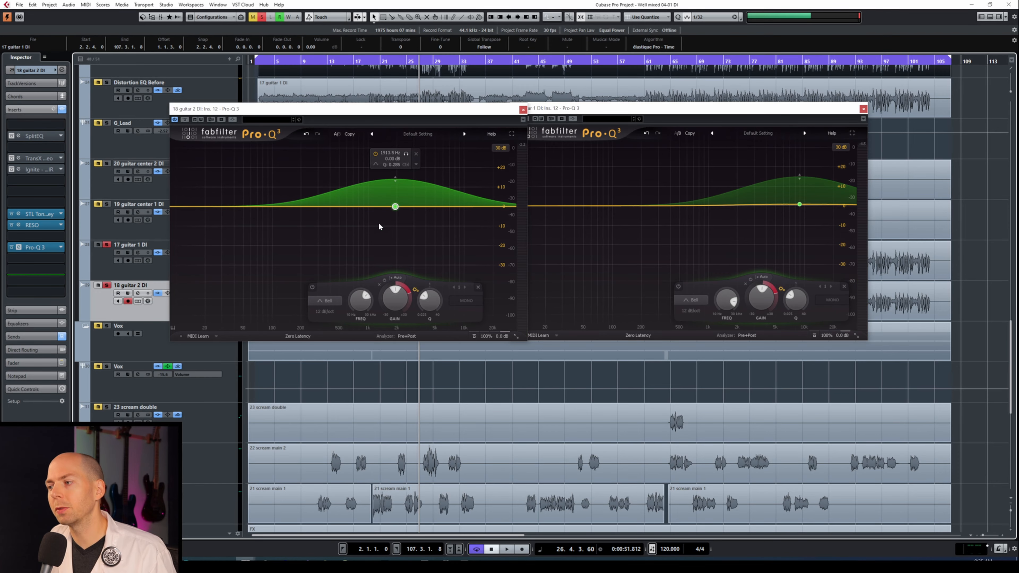
left_click(395, 61)
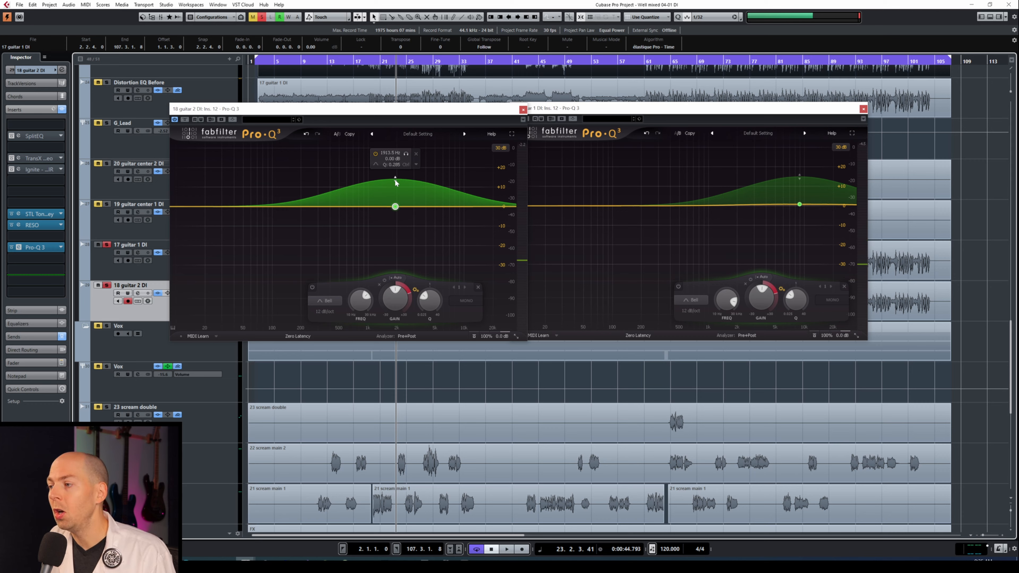
- Reduce the upward dynamic range of the 18 guitar 2 DI band to a slight boost and set the display range to 6 dB
left_click_drag(395, 179, 395, 201)
left_click(500, 148)
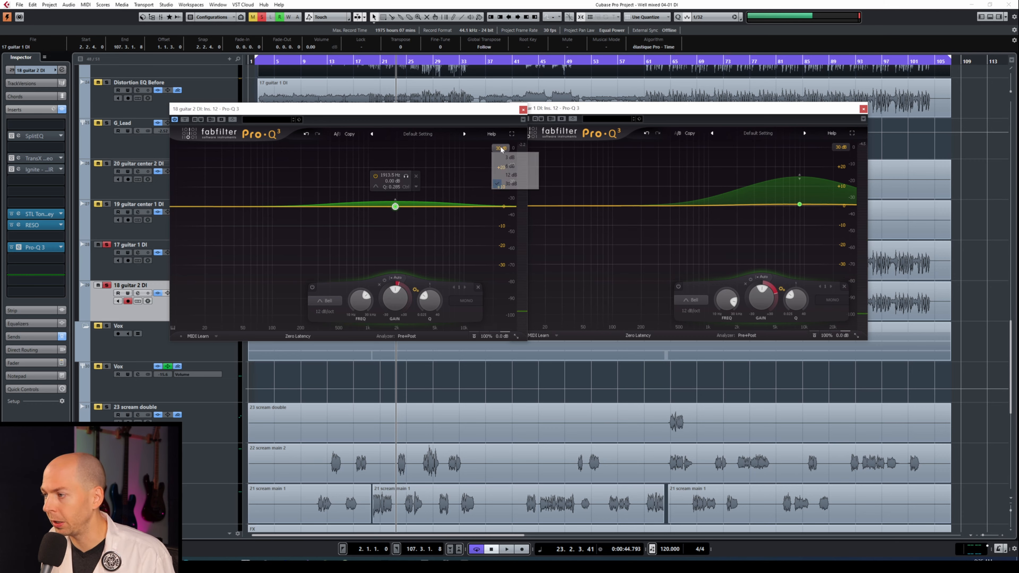
left_click(510, 166)
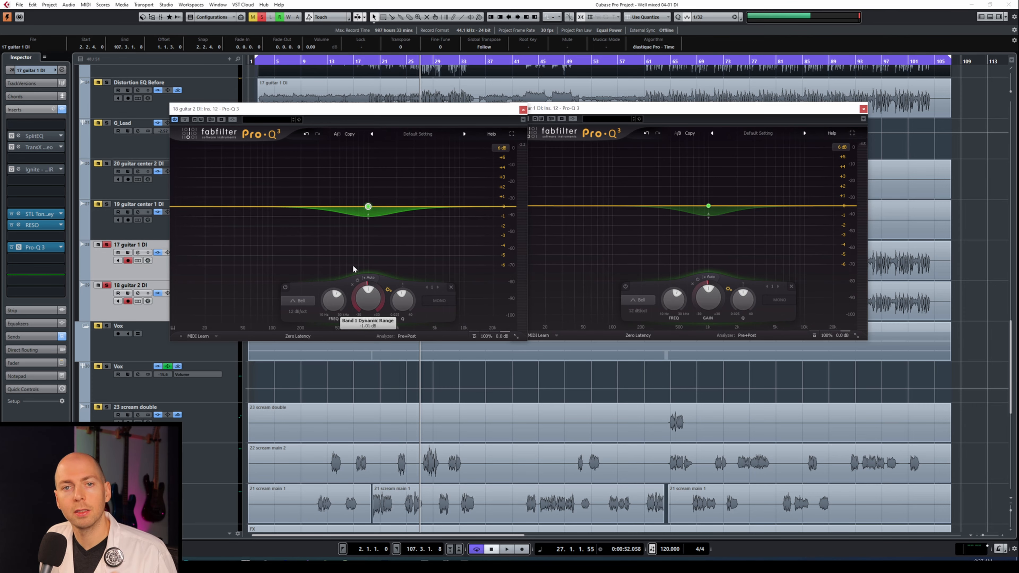
- Give both guitars' bands a downward dynamic range of about 3.5 dB, lower them to about 80 Hz, and audition the result
left_click_drag(353, 266, 350, 294)
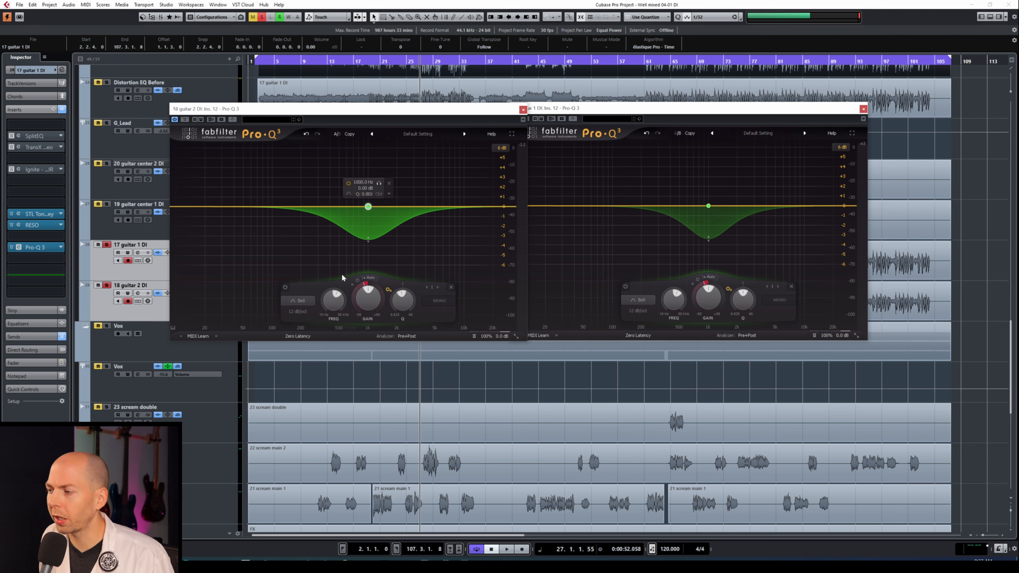
mouse_move(404, 299)
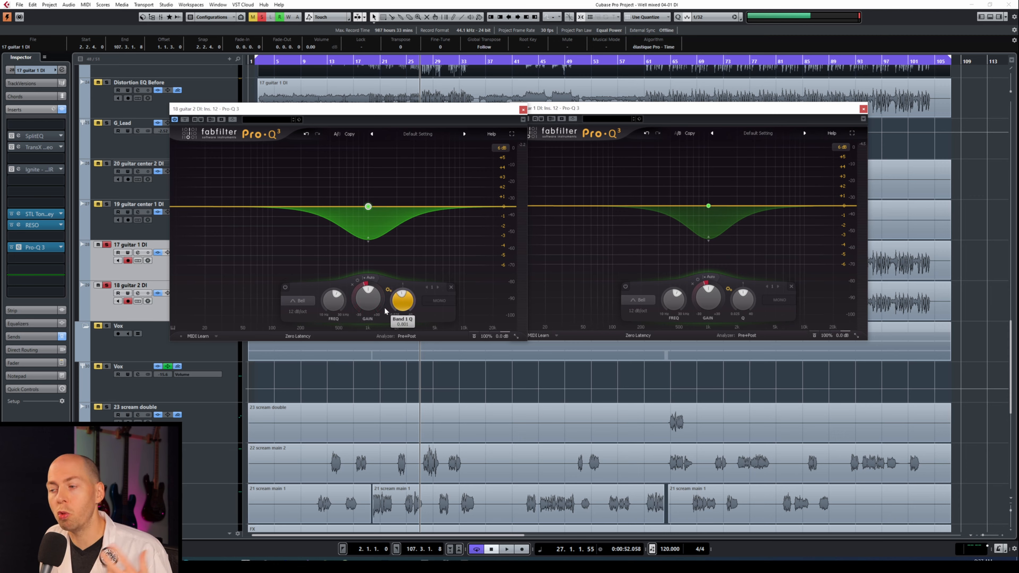
mouse_move(332, 307)
left_click_drag(331, 307, 330, 341)
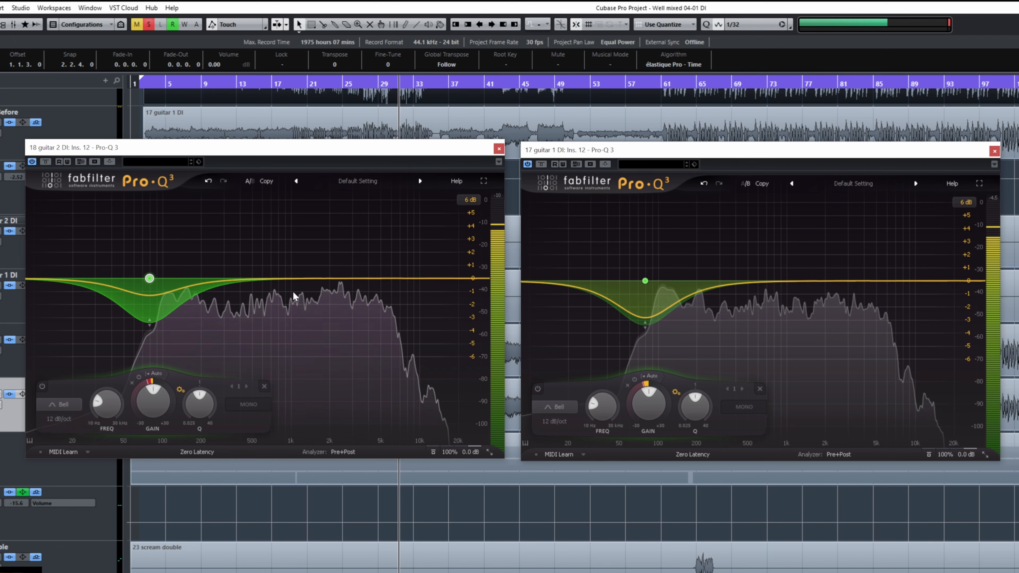
key("space")
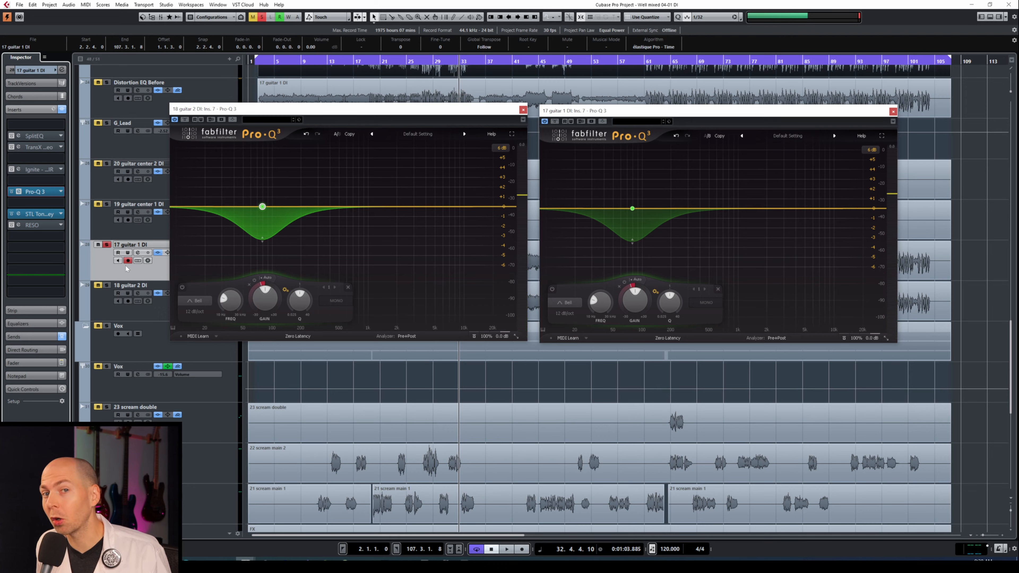
- Open SplitEQ on 17 guitar 1 DI, activate it, and compare a 13.2 dB transient boost at 4.8 kHz with the bypassed sound
mouse_move(262, 206)
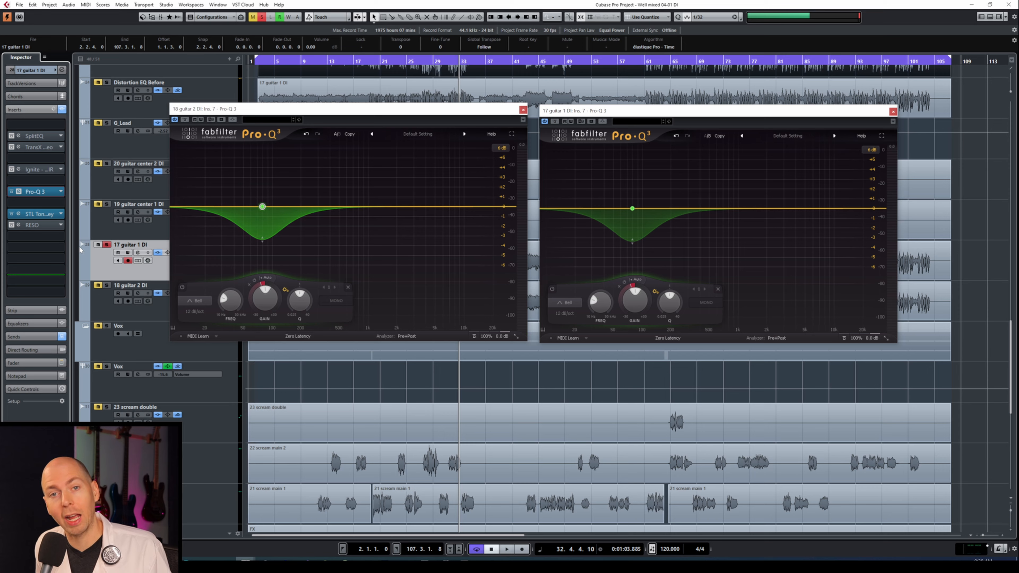
mouse_move(253, 230)
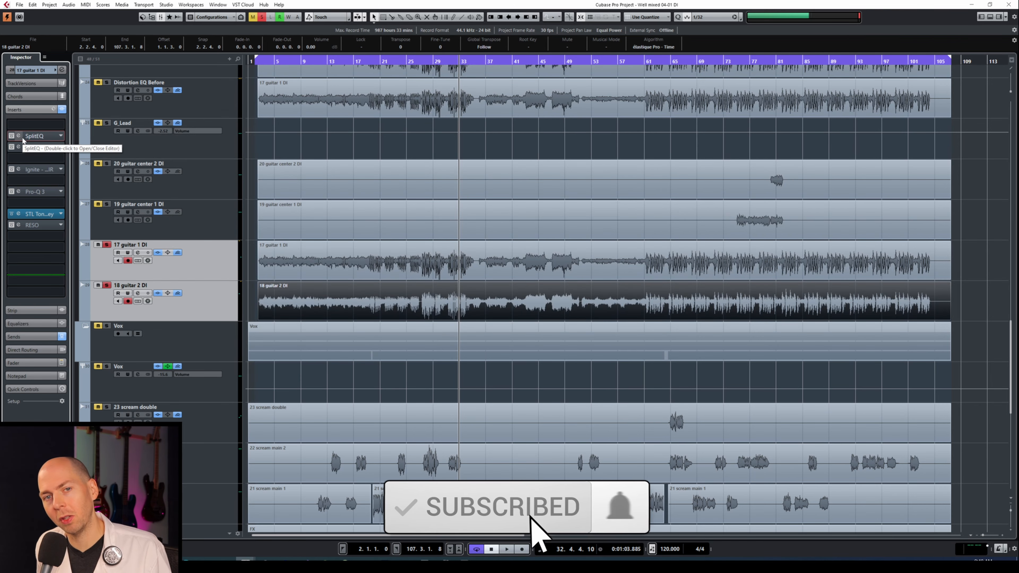
double_click(22, 139)
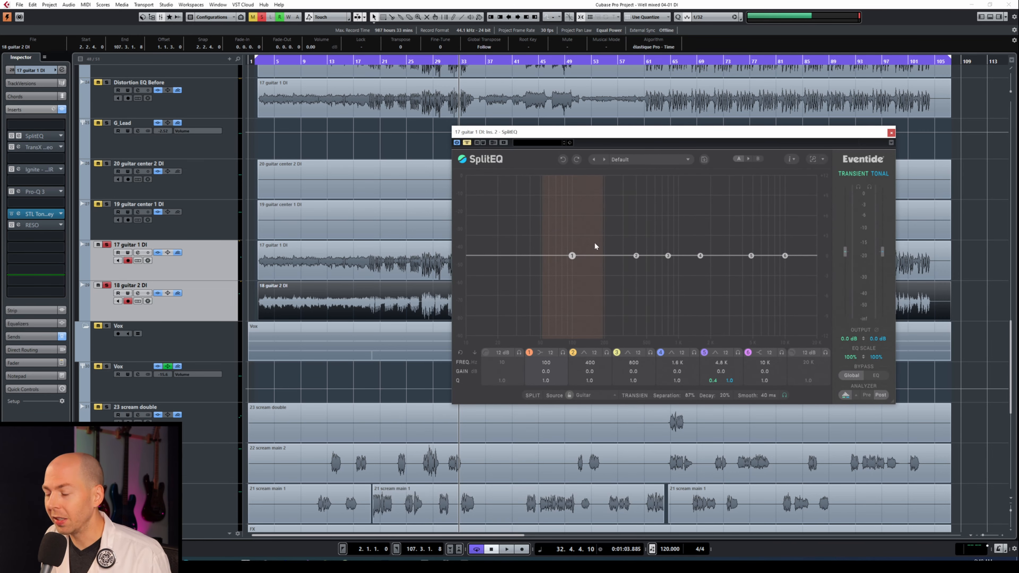
left_click_drag(698, 135, 606, 102)
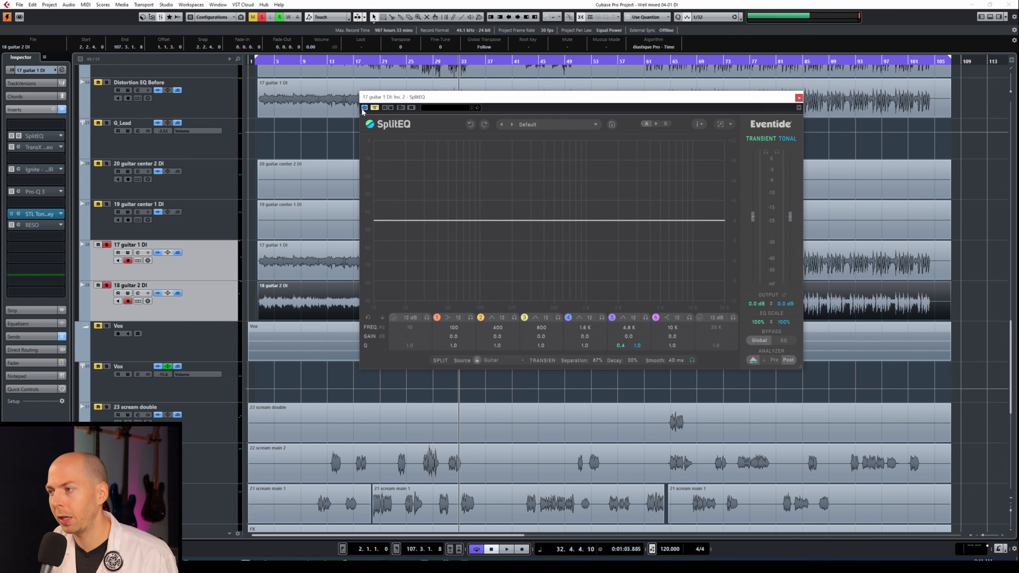
left_click(374, 108)
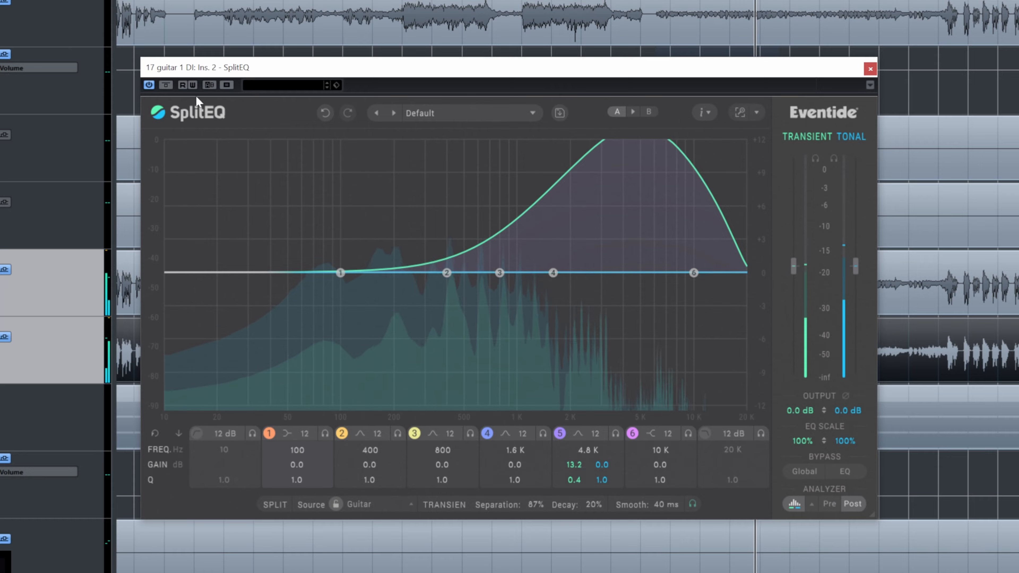
left_click(165, 85)
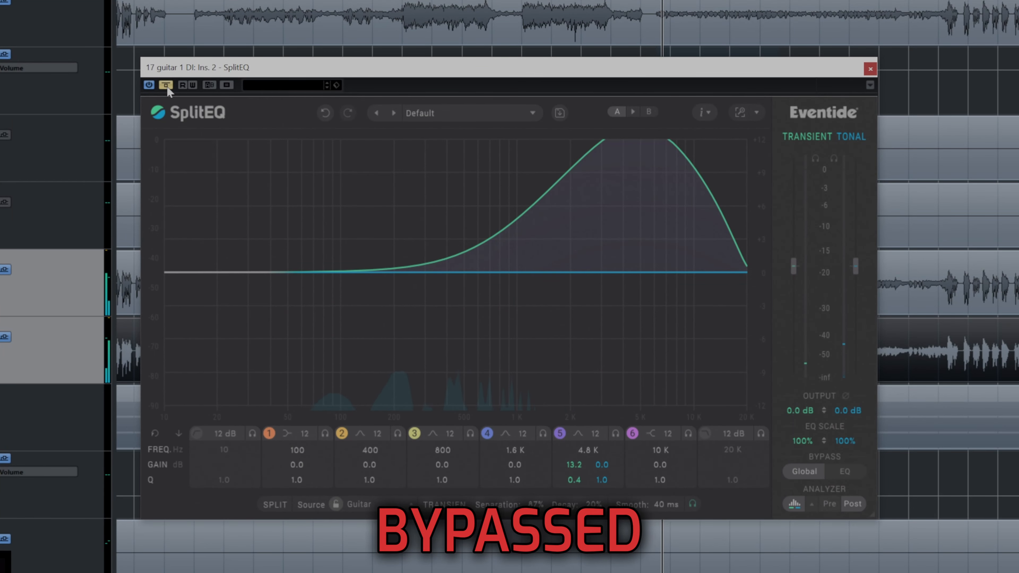
left_click(166, 85)
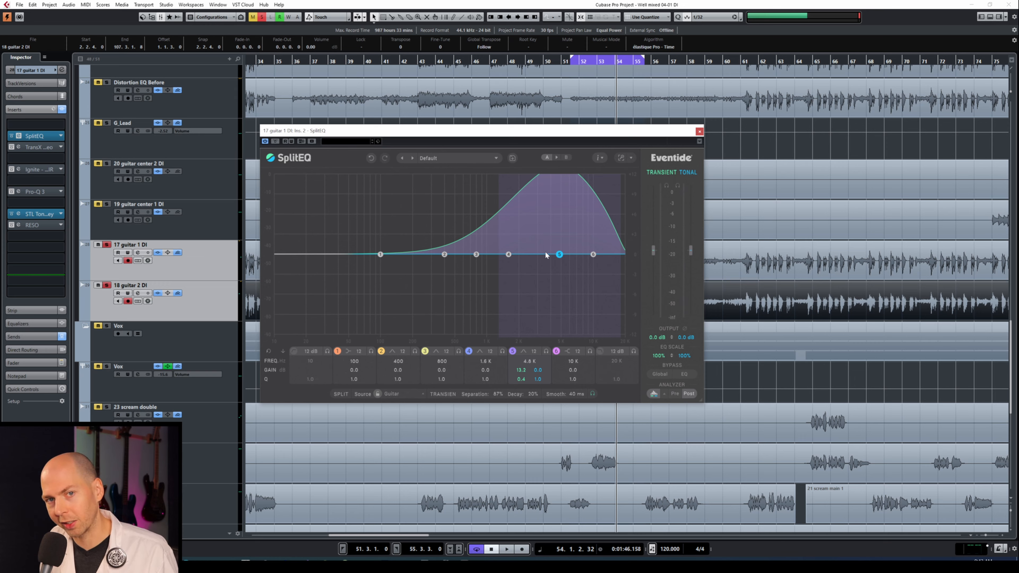
- Move SplitEQ to insert slot 12, boost the band 5 transients 8.1 dB at 1.3 kHz, and compare bypassed and active
left_click_drag(35, 138, 36, 243)
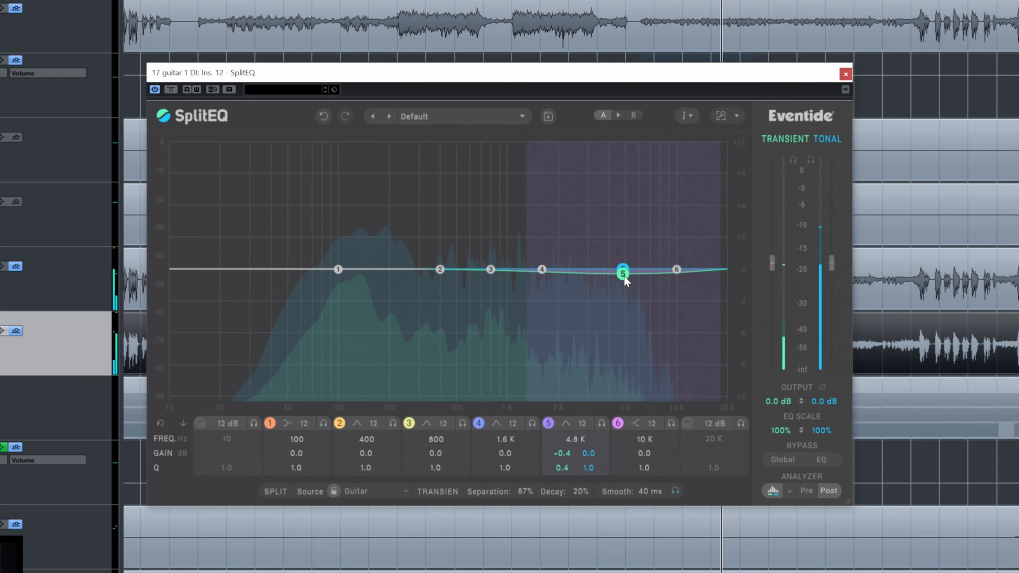
left_click_drag(623, 275, 528, 187)
left_click(170, 89)
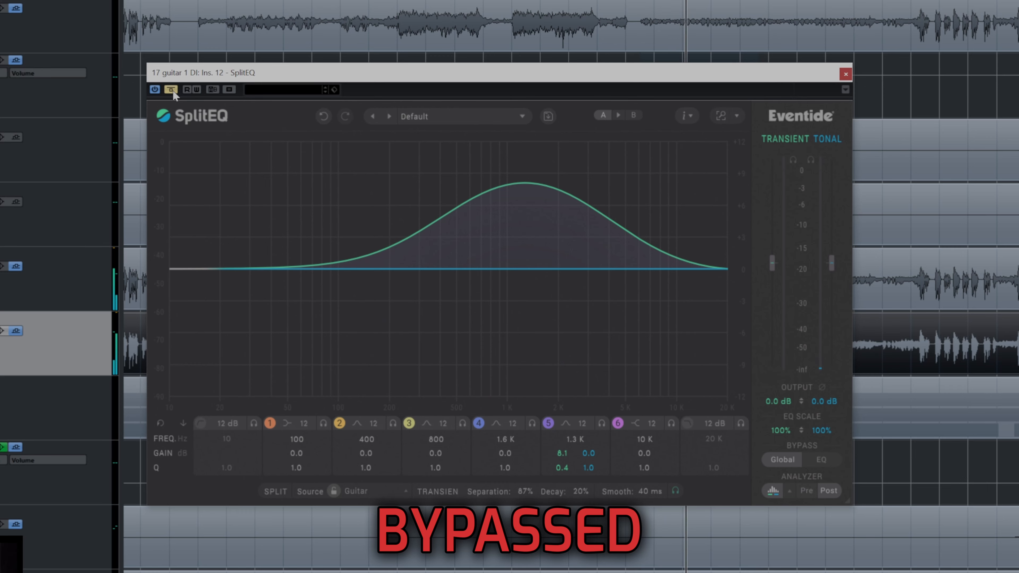
left_click(171, 90)
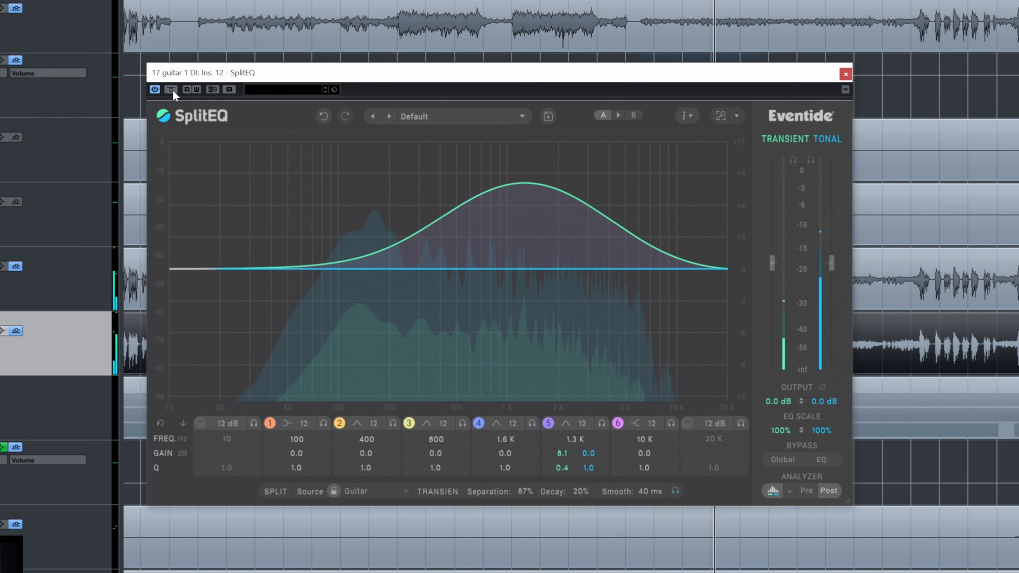
left_click(172, 90)
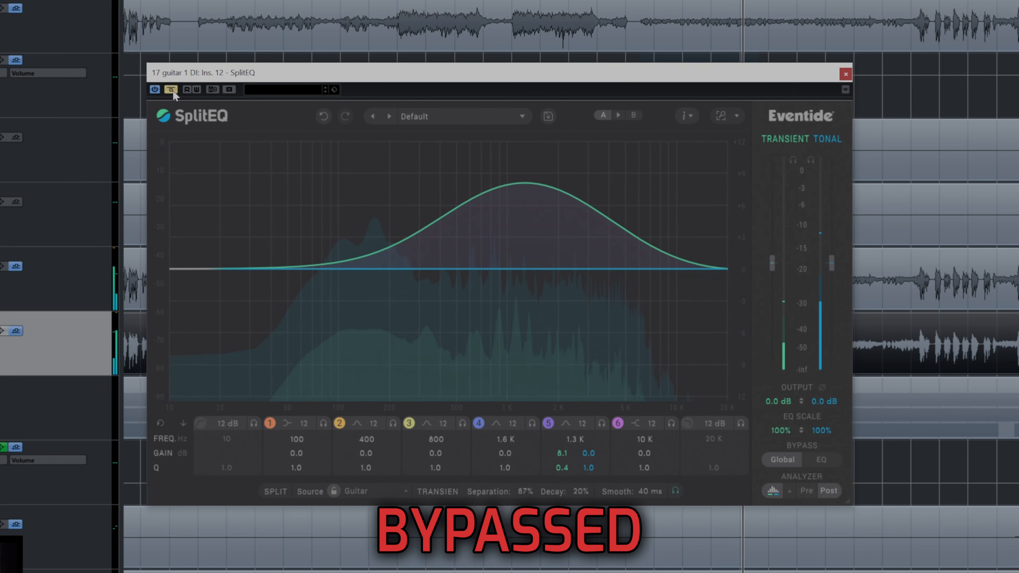
left_click(171, 89)
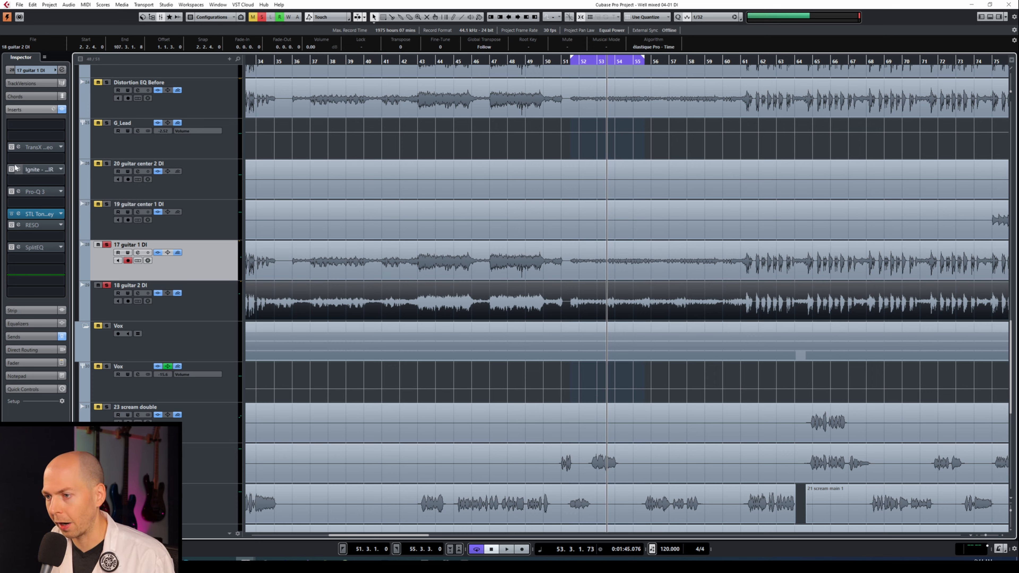
- Open TransX Multi on 17 guitar 1 DI, set the second and fourth band ranges to 18, and the crossovers to 496 and 3858 Hz
double_click(21, 147)
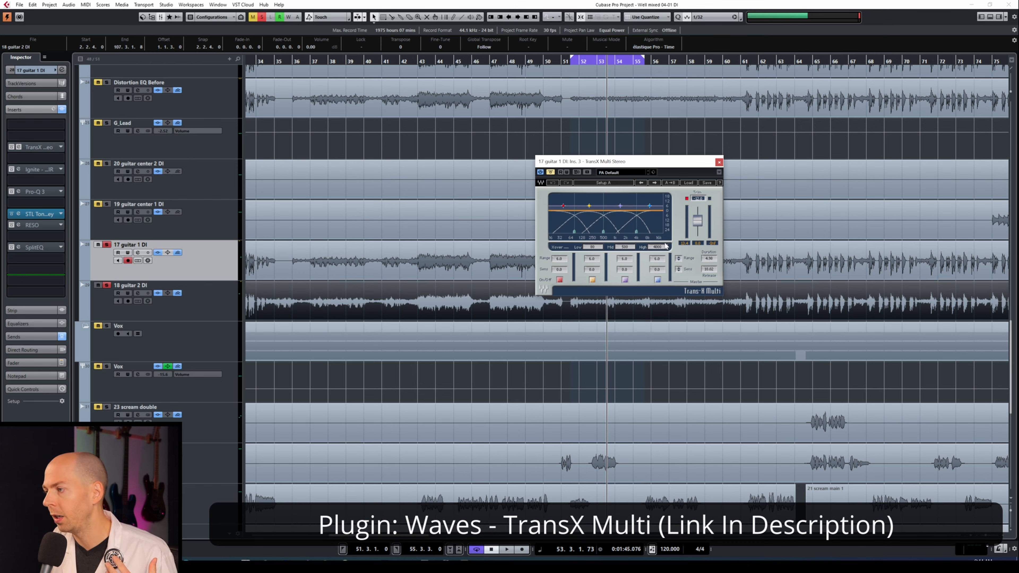
left_click_drag(651, 257, 660, 251)
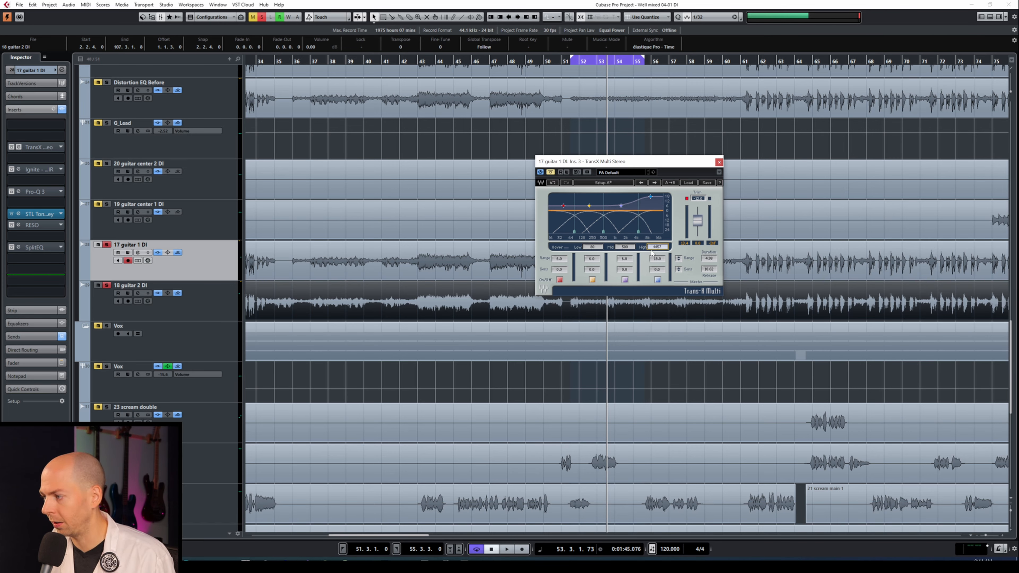
left_click_drag(659, 249, 658, 257)
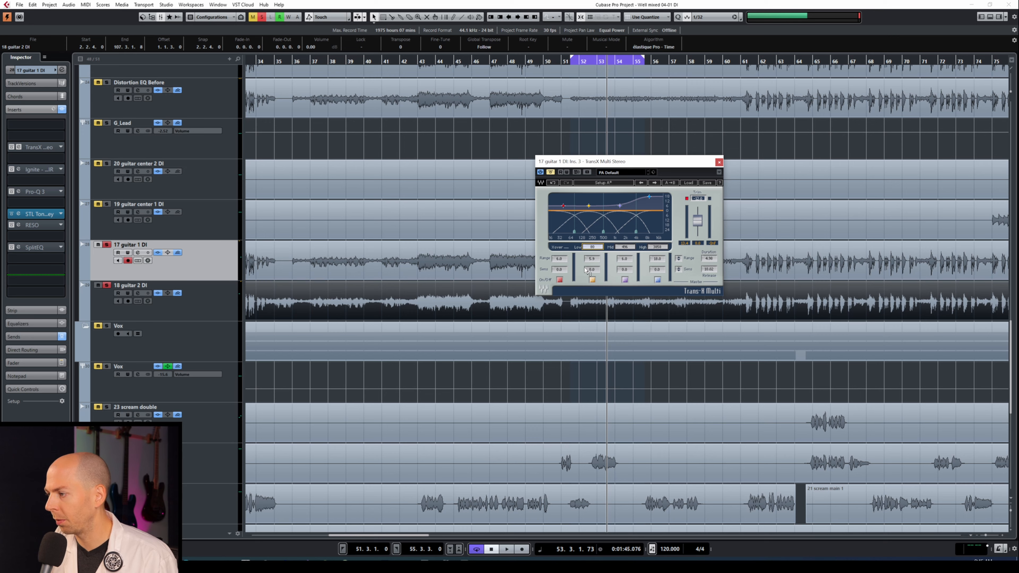
left_click_drag(597, 261, 598, 250)
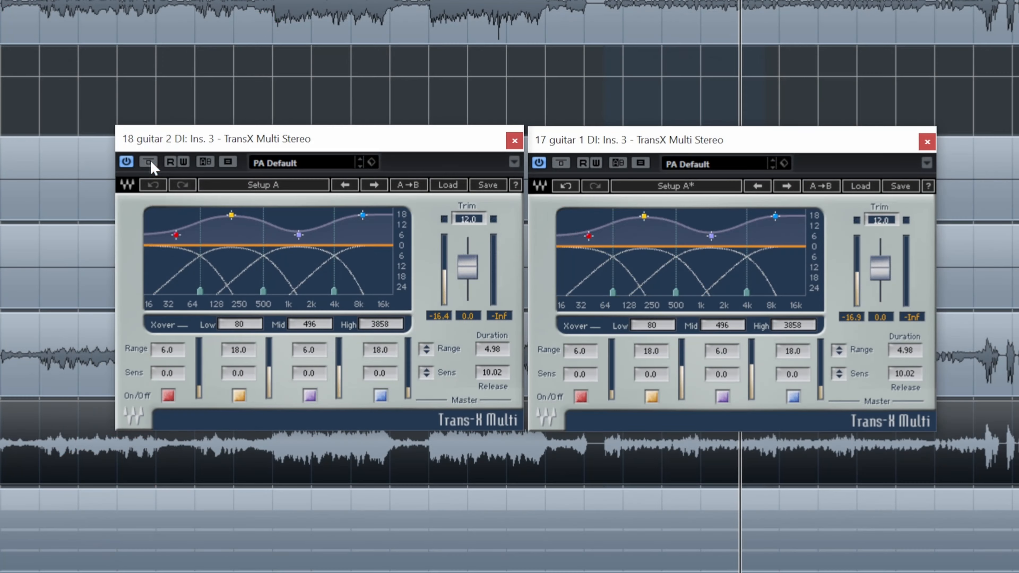
- Raise the third and first band ranges in TransX Multi to 18 on both guitars
left_click(382, 354)
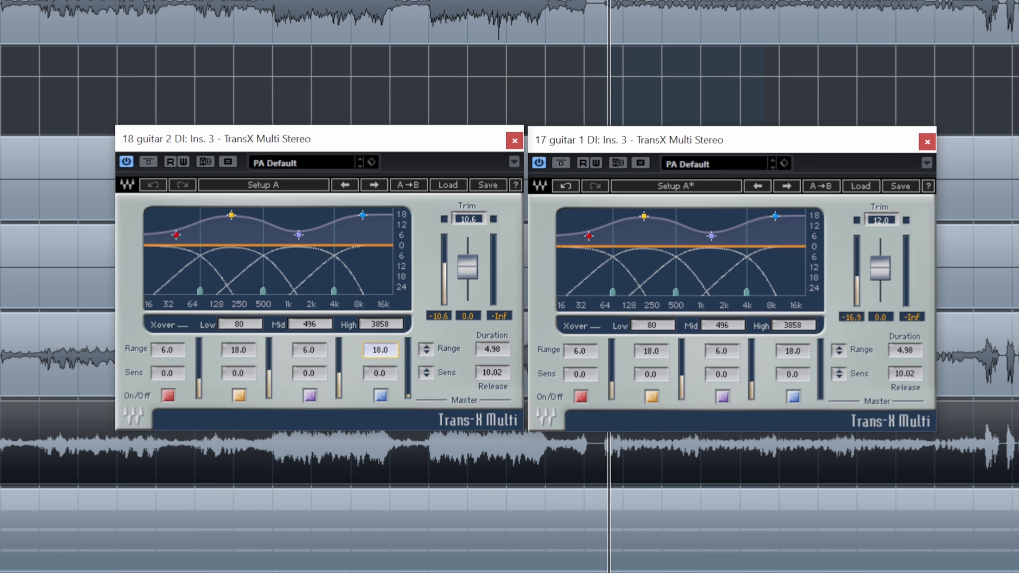
left_click_drag(306, 352, 305, 325)
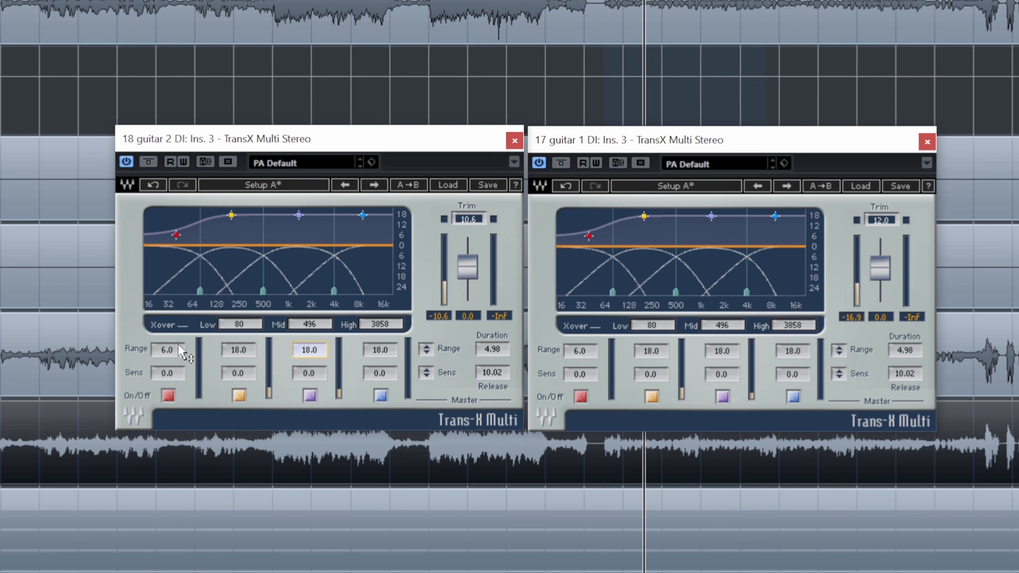
left_click_drag(176, 347, 174, 324)
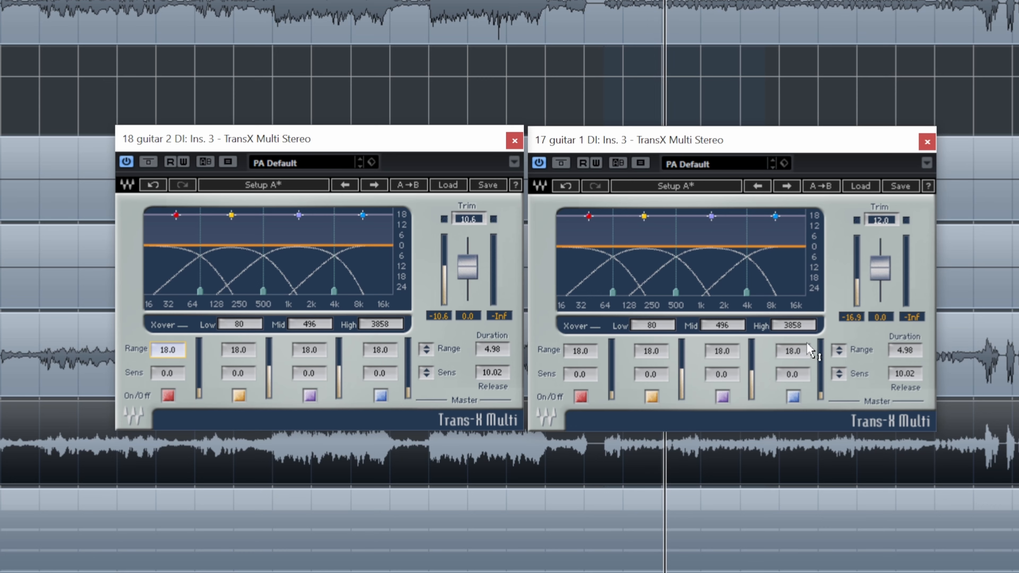
- Raise the TransX Multi duration to 65.40 and release to about 41.6, and compare the result bypassed and active
left_click_drag(905, 350, 905, 303)
left_click_drag(905, 373, 905, 320)
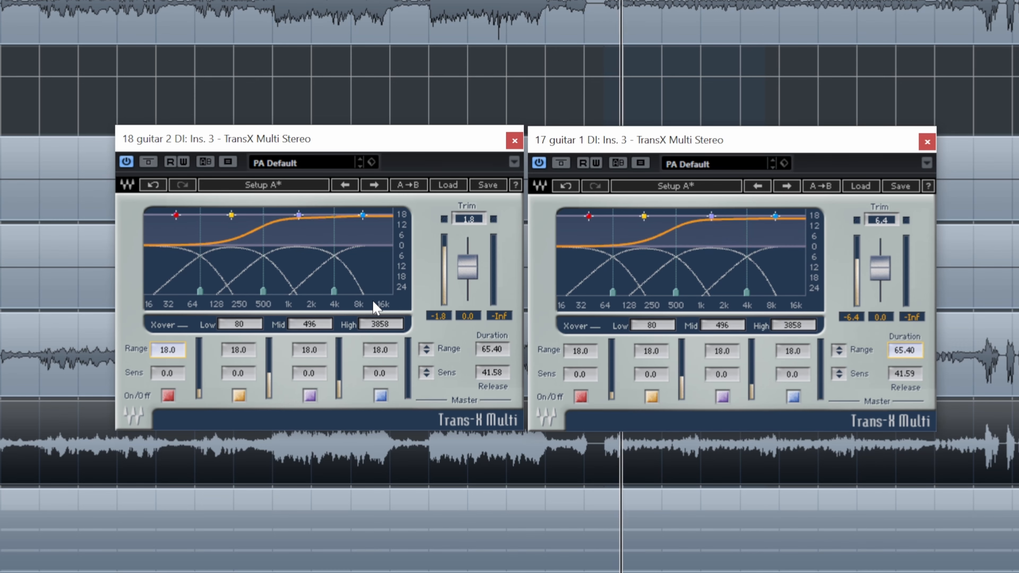
left_click(148, 162)
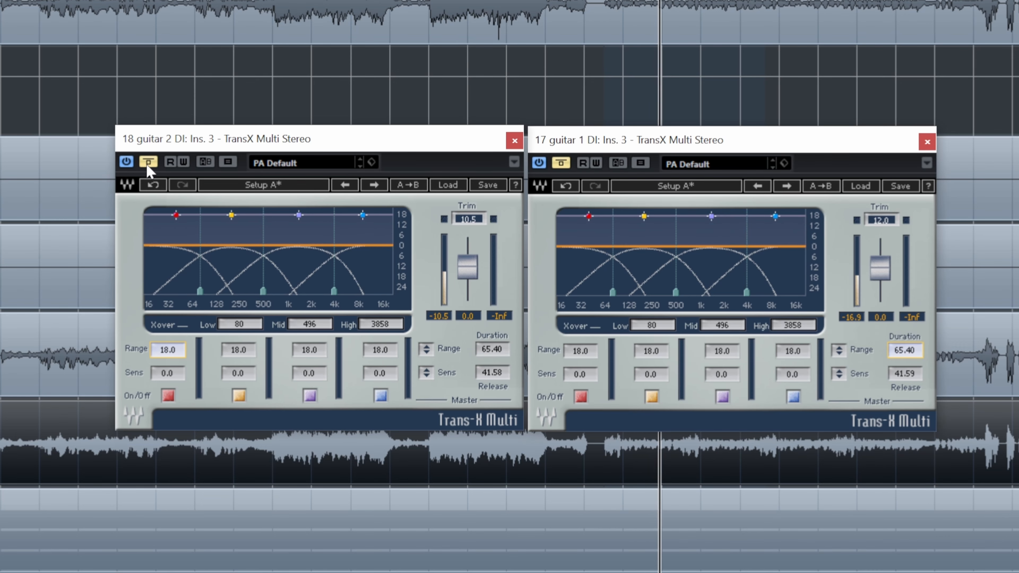
left_click(148, 162)
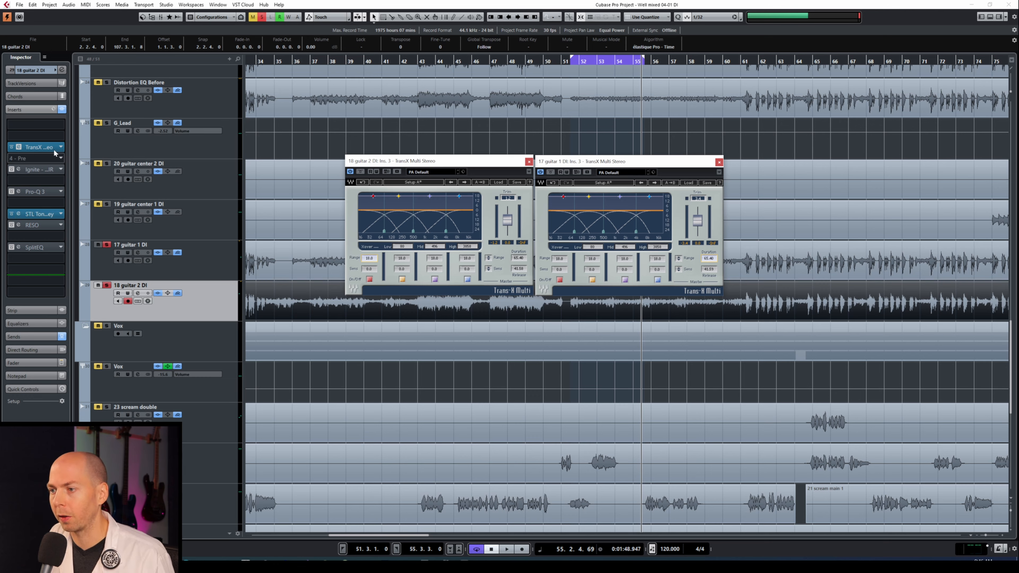
- Move TransX Multi to insert slot 11 on both guitars, and compare it bypassed and active during playback
left_click_drag(42, 150, 39, 241)
left_click_drag(39, 240, 38, 239)
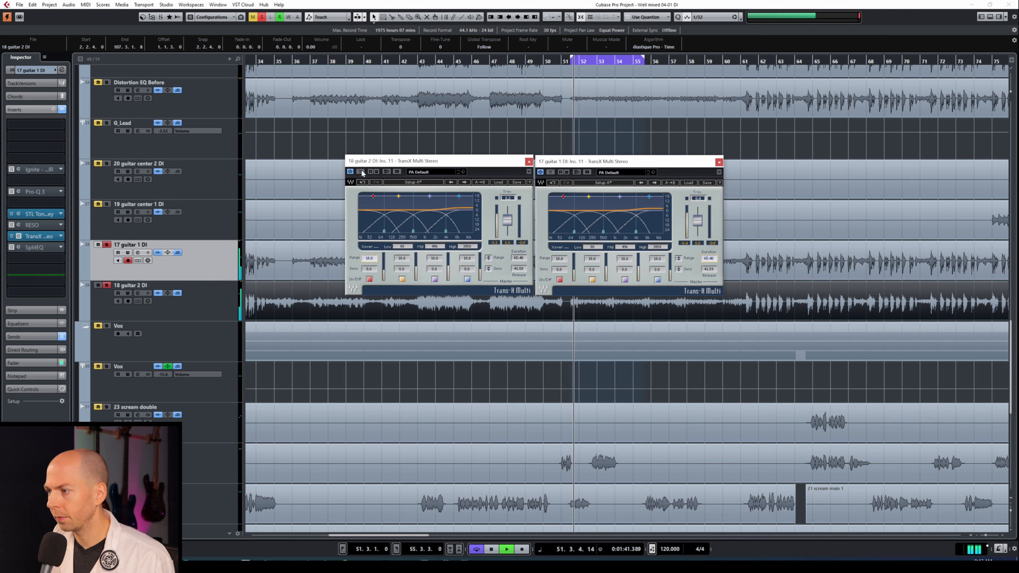
left_click(361, 172)
left_click(361, 172)
key("space")
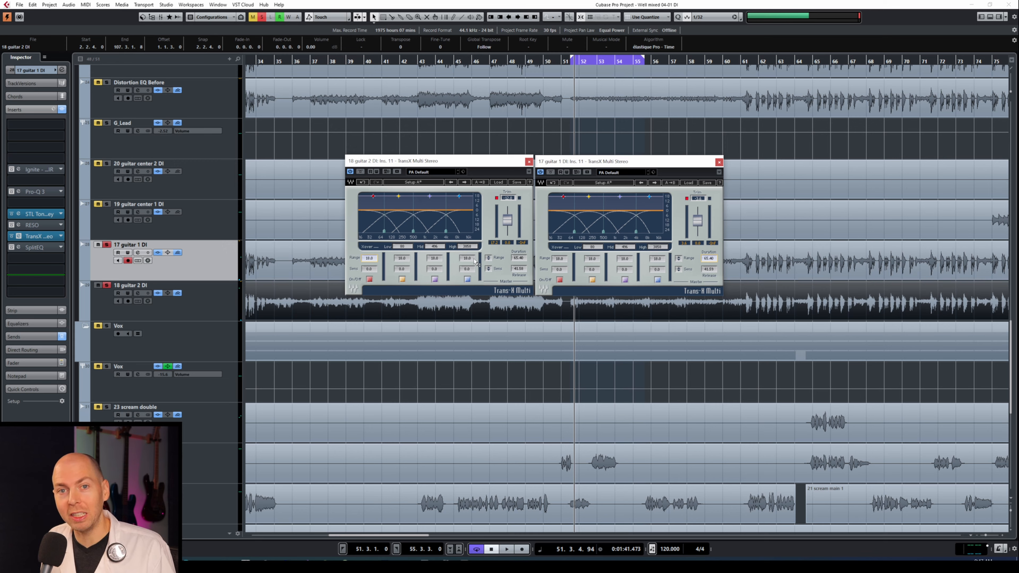
- Lower the range of all four TransX Multi bands and readjust the duration while auditioning both guitars
key("space")
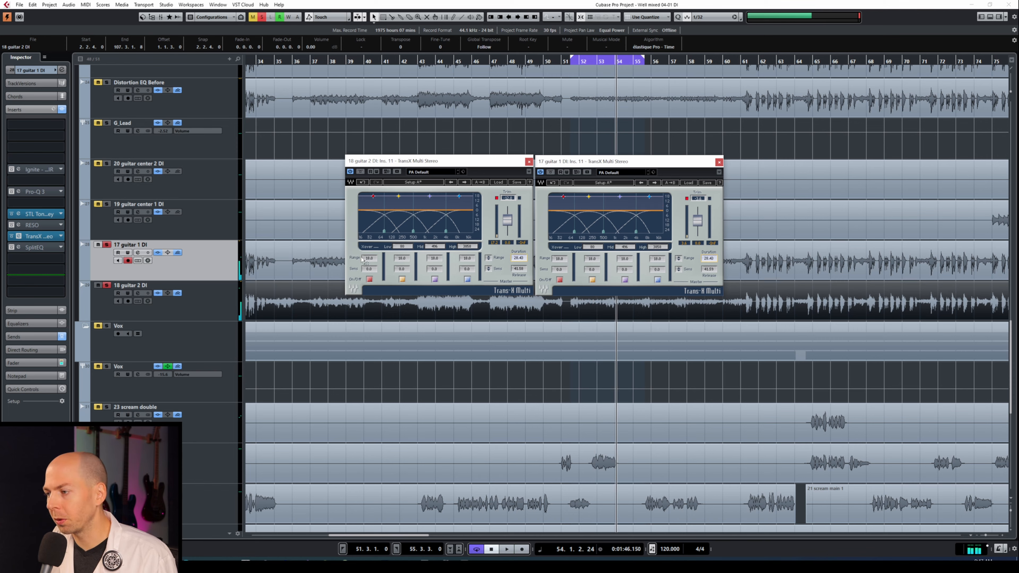
left_click_drag(363, 259, 363, 306)
key("space")
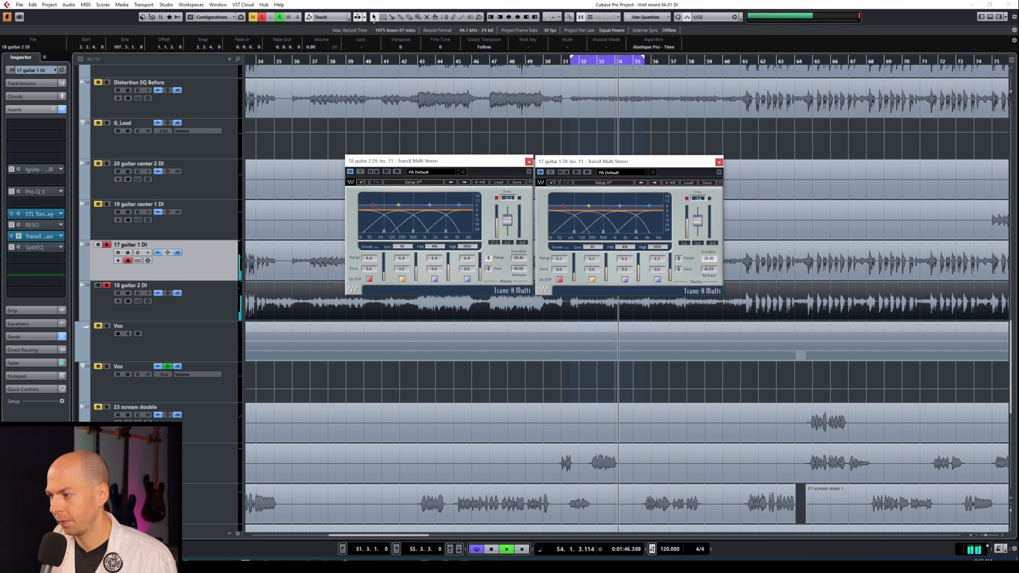
left_click_drag(488, 258, 521, 261)
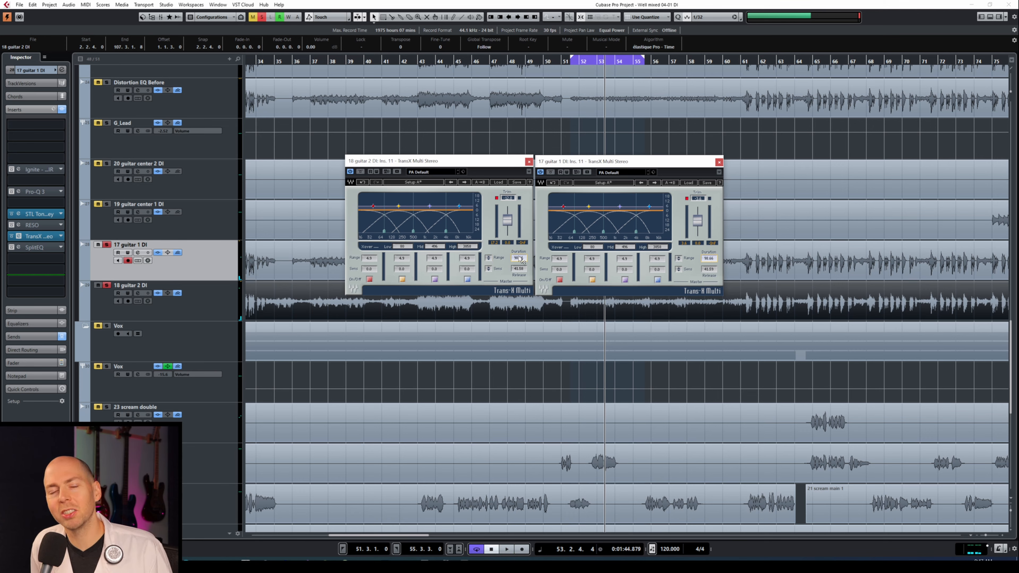